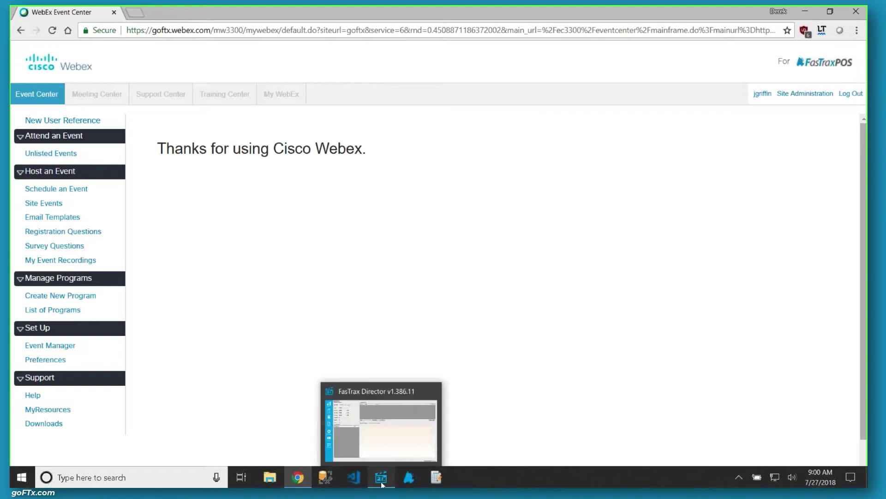
# Bring the FasTrax Director Dashboard to the front from the Windows taskbar.
pyautogui.click(381, 480)
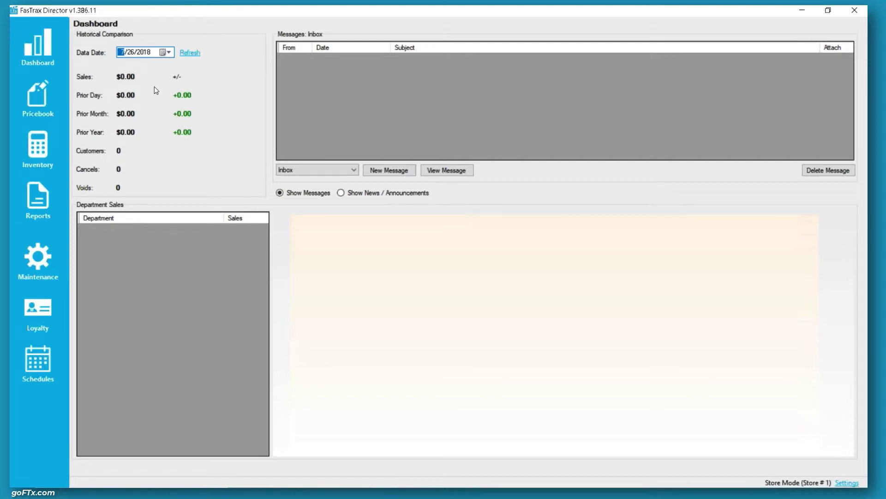
# Open the Pricebook commission campaigns and edit the JUUL STARTER KIT SPIFF (Flat) campaign.
pyautogui.click(40, 101)
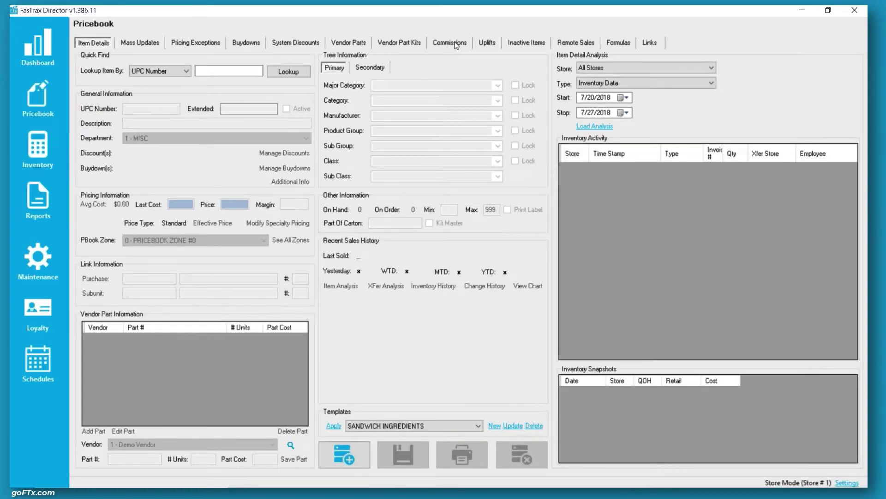
pyautogui.click(456, 45)
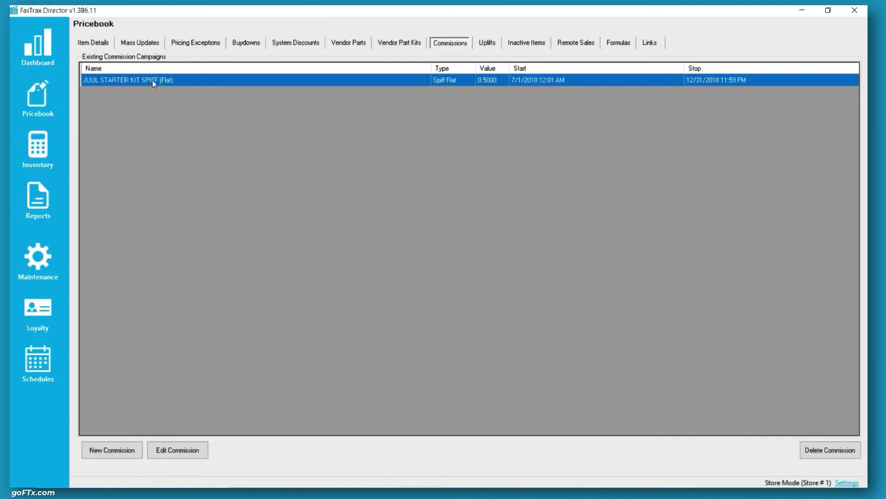
pyautogui.click(177, 450)
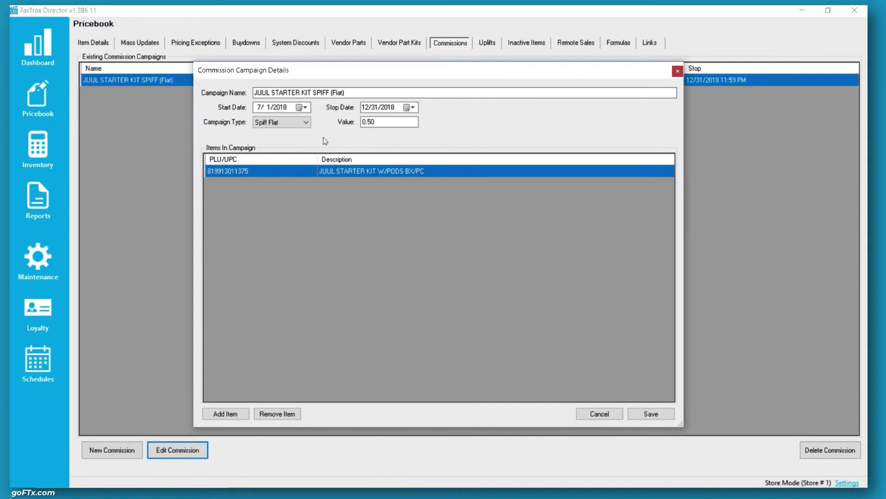
pyautogui.moveTo(351, 92); pyautogui.dragTo(254, 93)
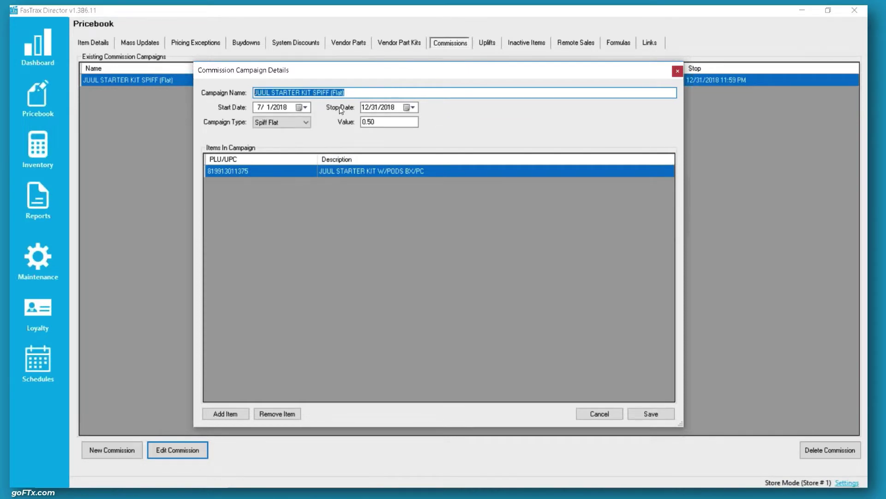
# Try Spiff Pct as the JUUL campaign type, revert to Spiff Flat 0.50, and save.
pyautogui.click(278, 123)
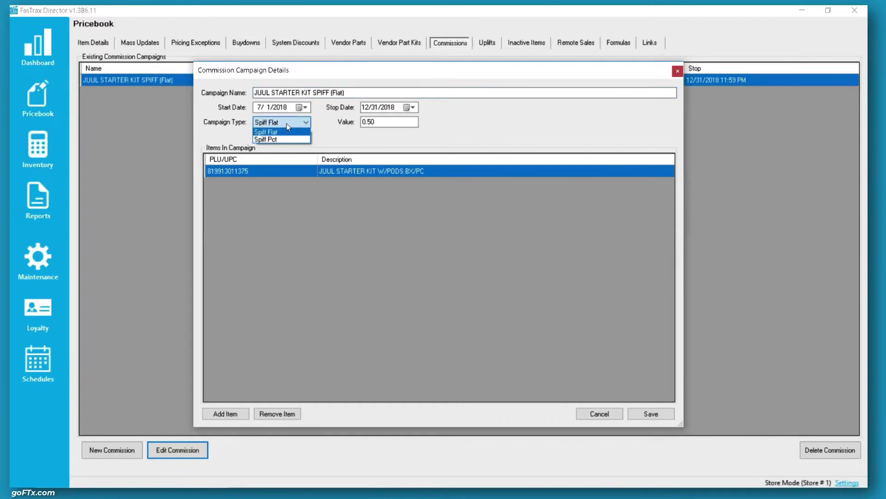
pyautogui.click(287, 125)
pyautogui.press('Tab')
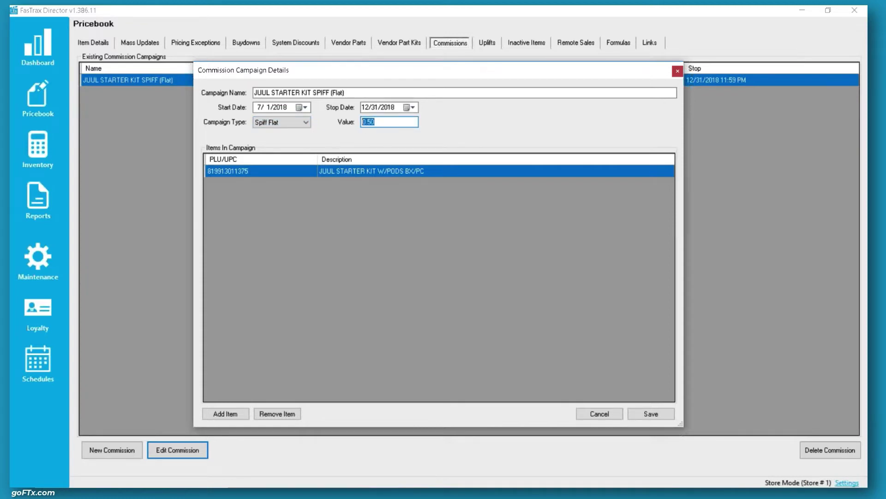
pyautogui.click(305, 122)
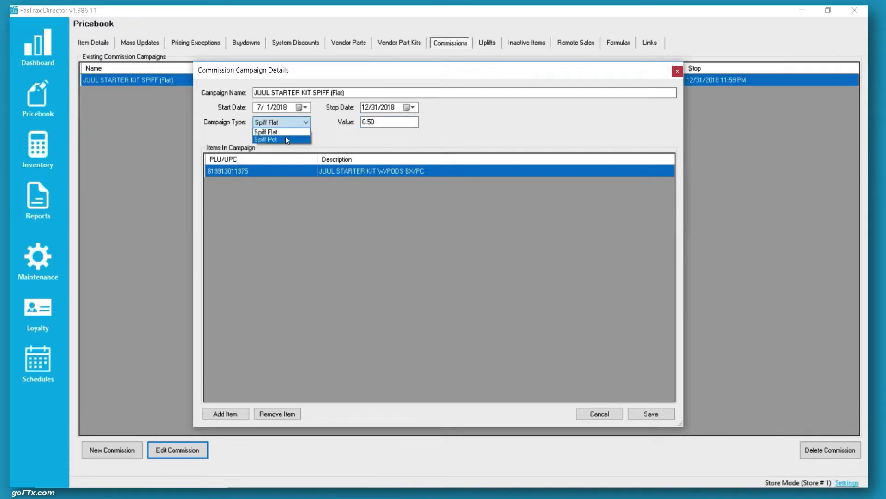
pyautogui.click(285, 136)
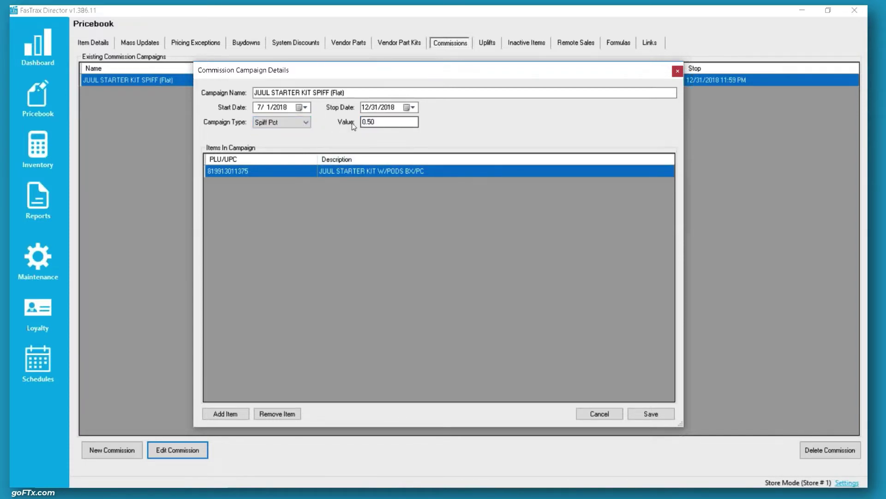
pyautogui.click(298, 122)
pyautogui.click(283, 132)
pyautogui.click(651, 413)
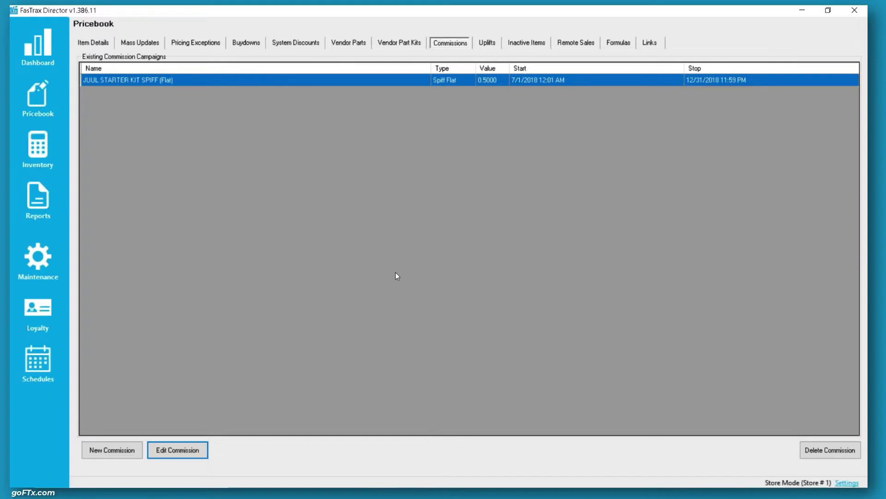
# Start a new campaign 'SPECIAL K PROTEIN BAR SPIFF (PCT)' running 7/1/2018 to 12/31/2018.
pyautogui.click(110, 450)
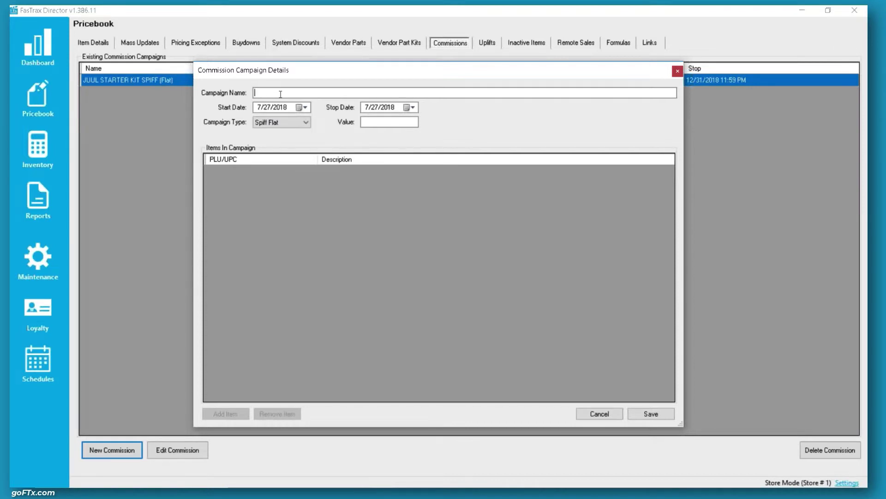
pyautogui.write('SPECIAL K PROTEIN BAR SPIFF (PCT)')
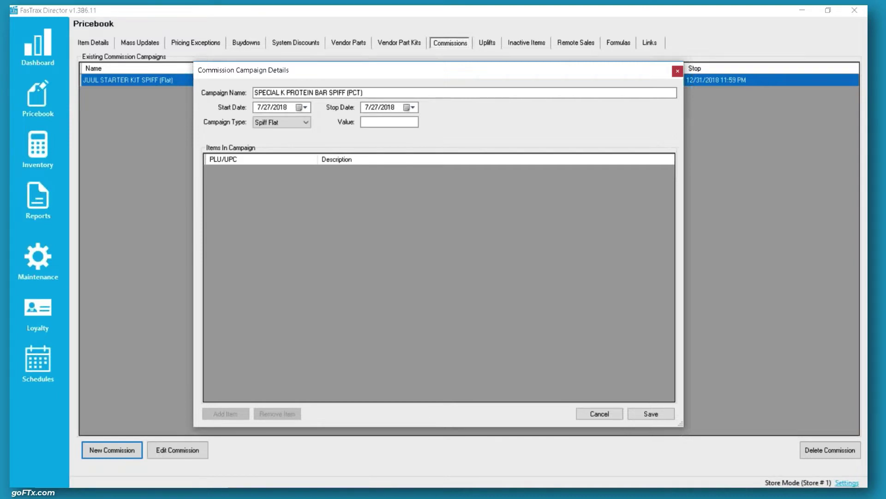
pyautogui.click(267, 107)
pyautogui.write('1')
pyautogui.click(369, 109)
pyautogui.write('1231')
# Make the campaign type Spiff Pct with value 5 and save it.
pyautogui.click(299, 123)
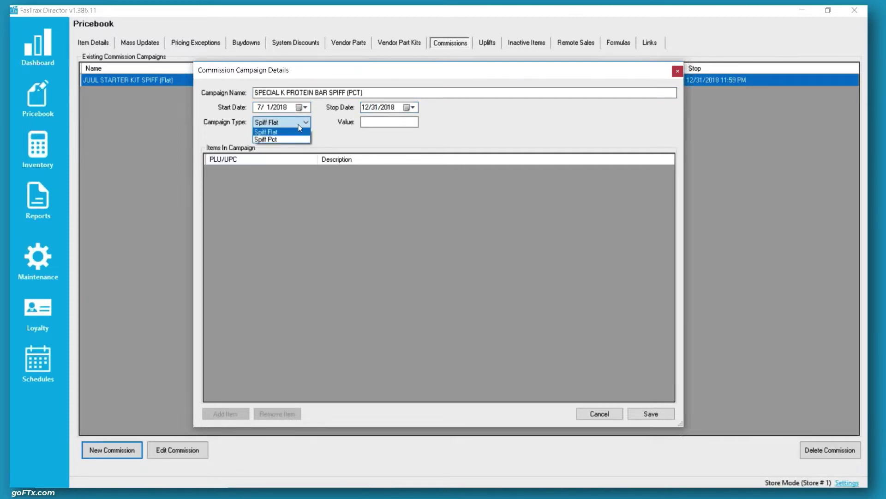
pyautogui.click(284, 139)
pyautogui.click(387, 122)
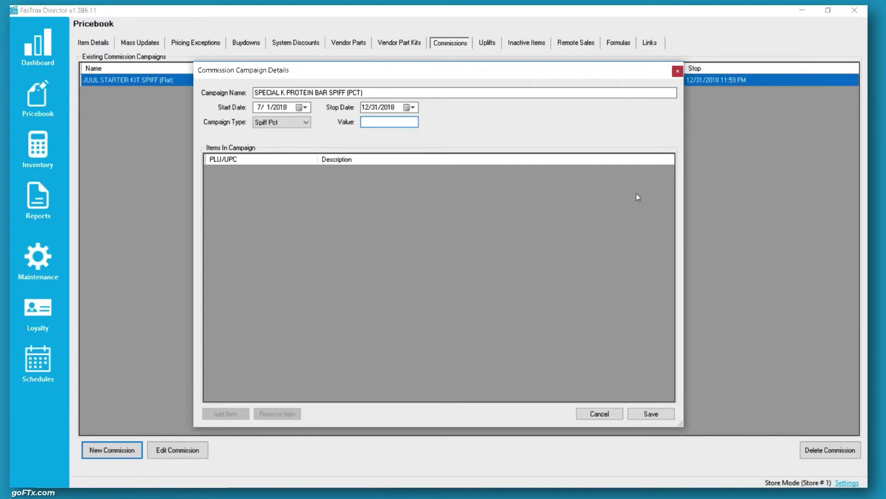
pyautogui.write('5')
pyautogui.click(651, 414)
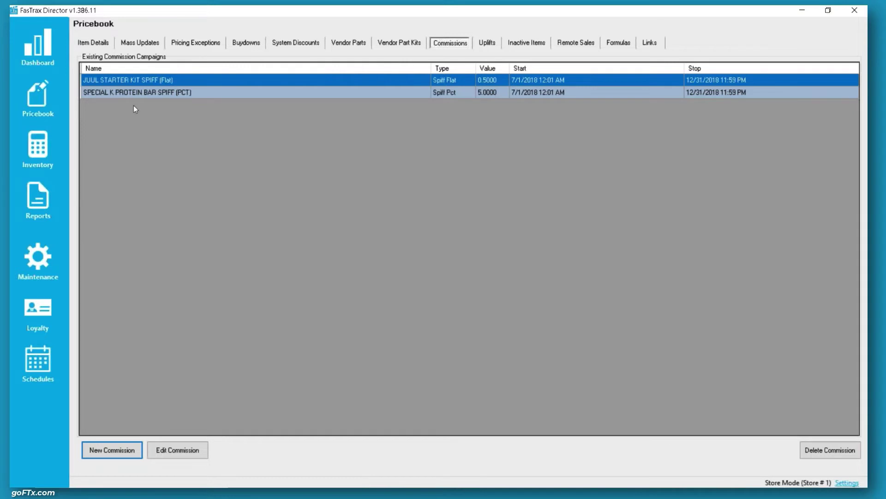
pyautogui.click(150, 94)
pyautogui.click(176, 456)
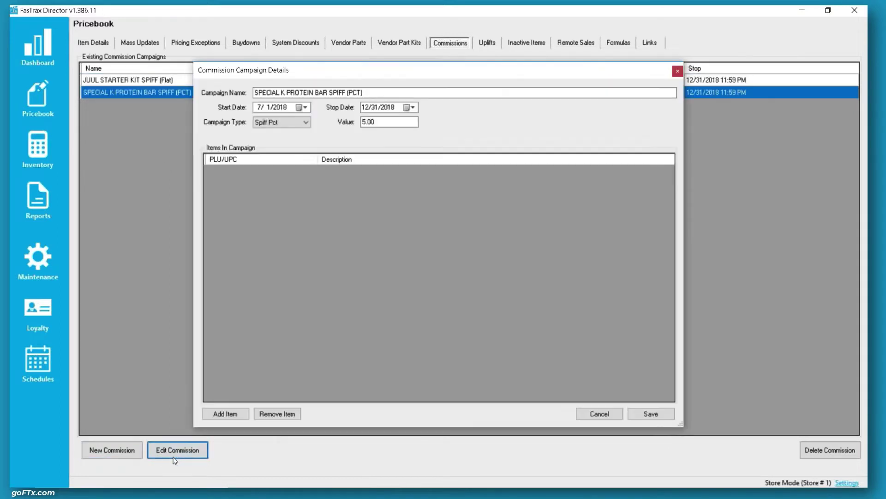
pyautogui.click(226, 414)
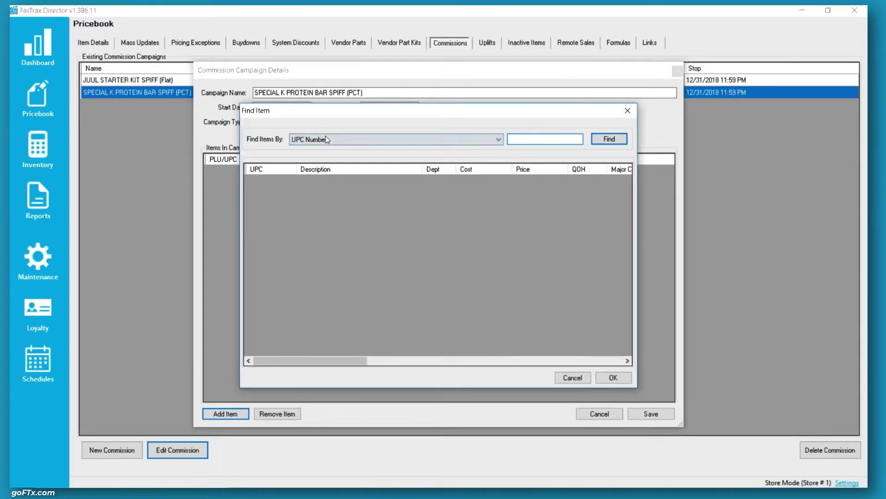
pyautogui.click(327, 140)
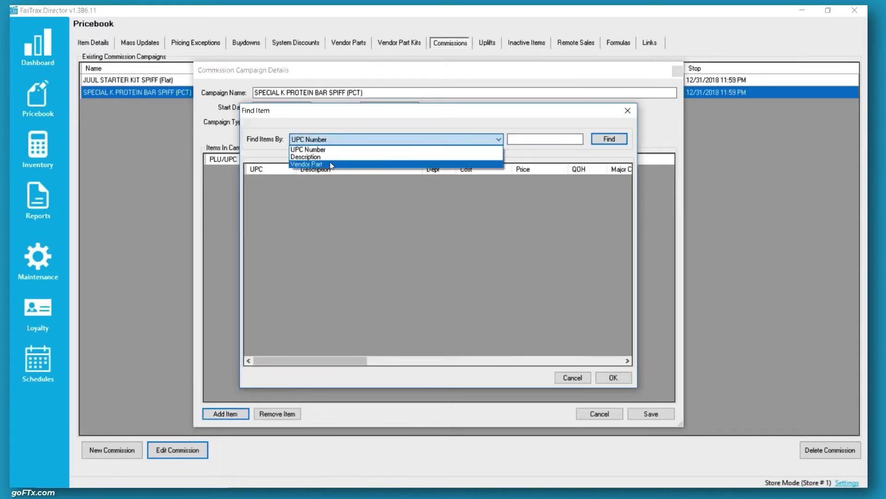
pyautogui.click(353, 157)
pyautogui.click(547, 141)
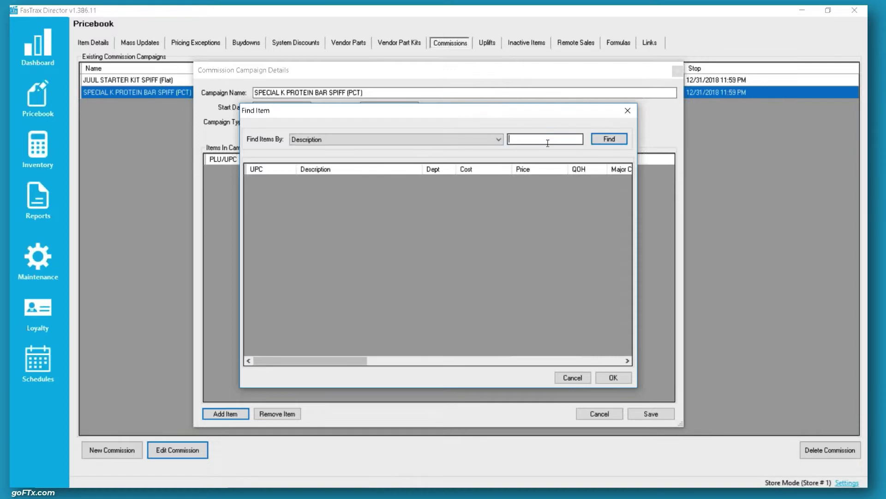
pyautogui.write('SPECIAL K')
pyautogui.press('Return')
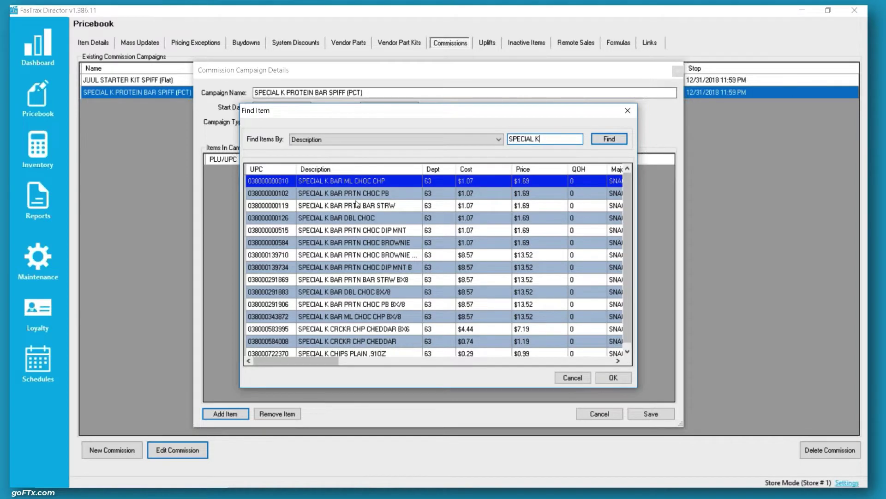
pyautogui.scroll(-1, 344, 232)
pyautogui.scroll(1, 356, 200)
pyautogui.click(612, 376)
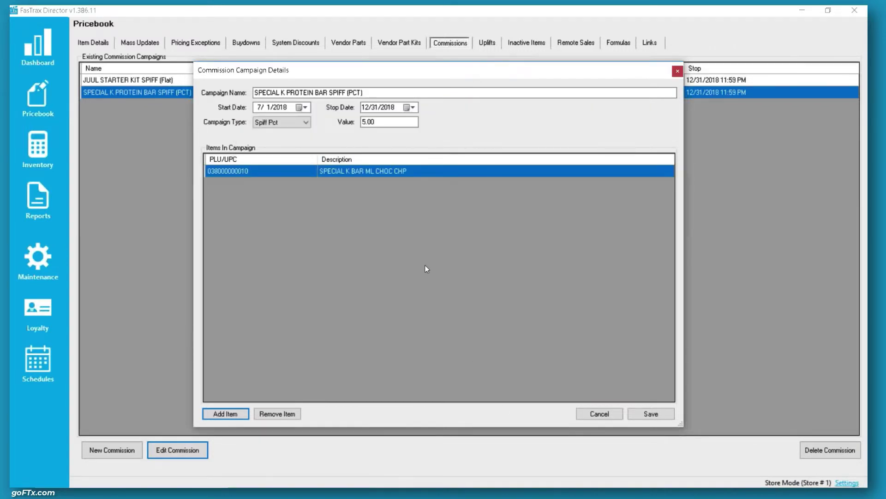
pyautogui.click(277, 413)
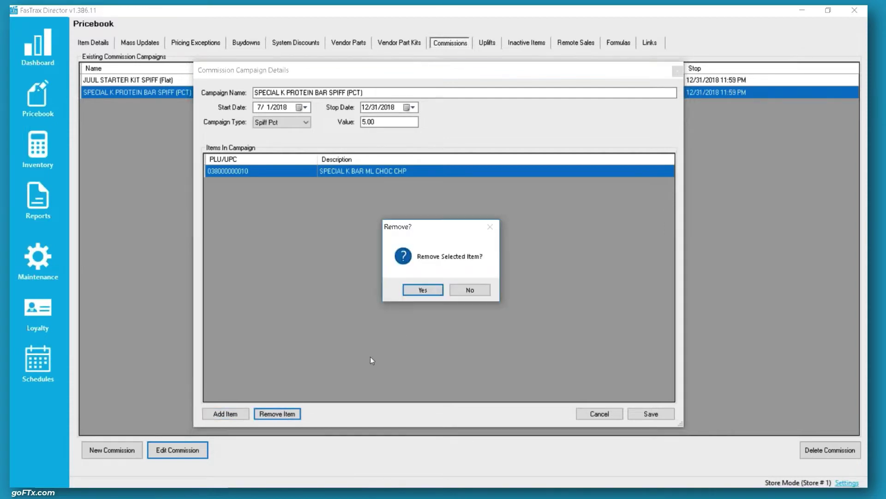
pyautogui.click(429, 293)
pyautogui.click(636, 414)
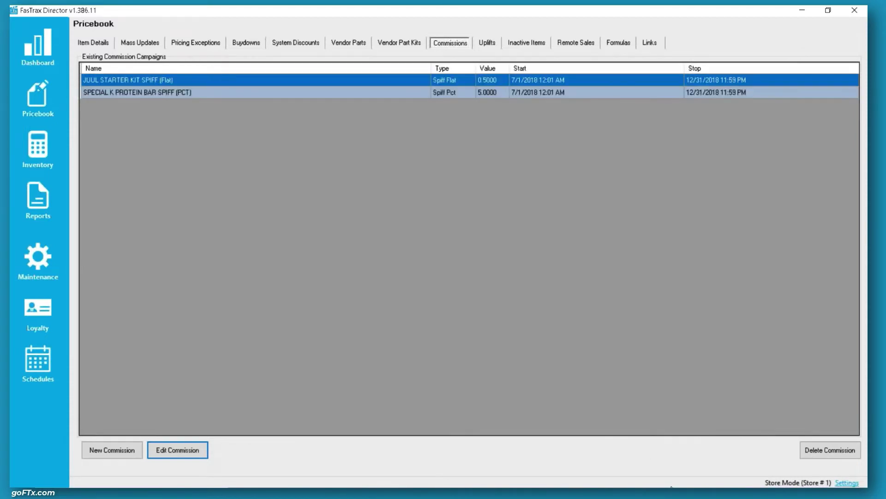
# Look up 'SPECIAL K' by description and load SPECIAL K BAR ML CHOC CHP.
pyautogui.click(40, 93)
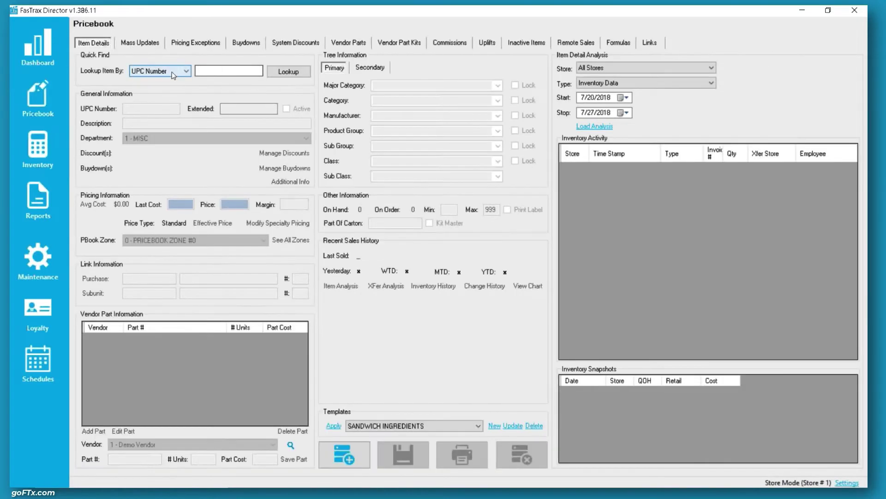
pyautogui.click(172, 73)
pyautogui.click(148, 82)
pyautogui.click(221, 72)
pyautogui.write('SPECIAL K')
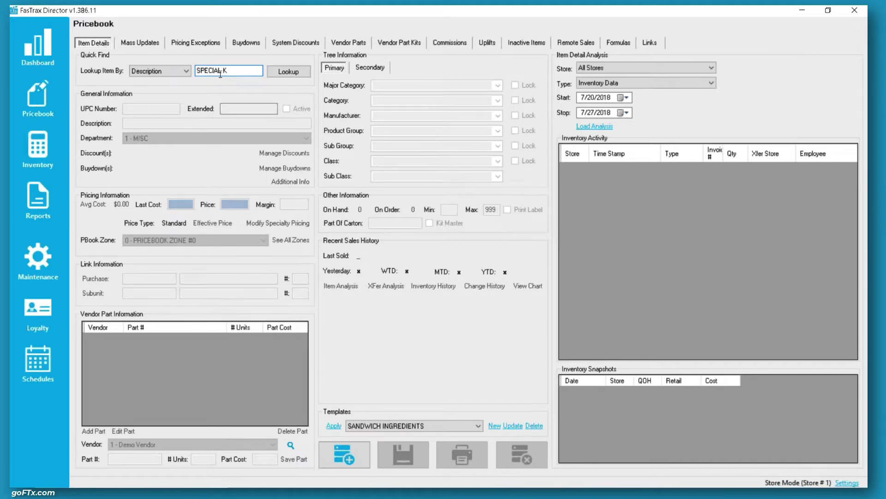
pyautogui.press('Return')
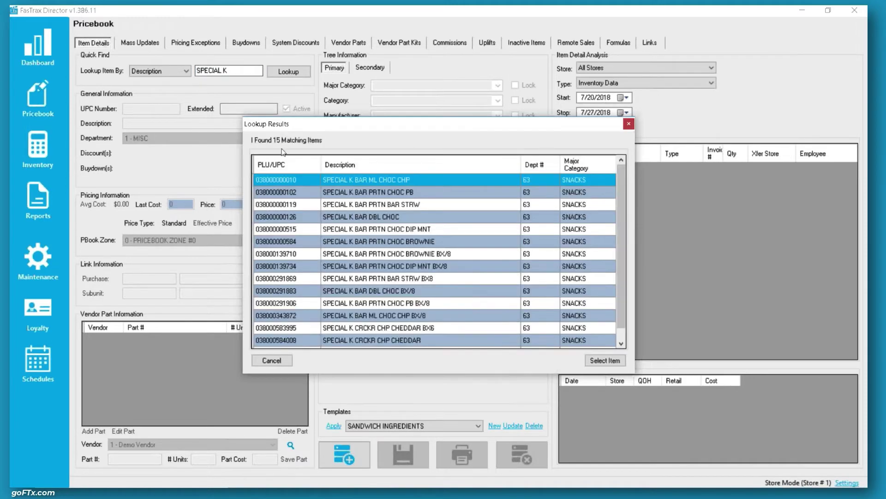
pyautogui.doubleClick(278, 179)
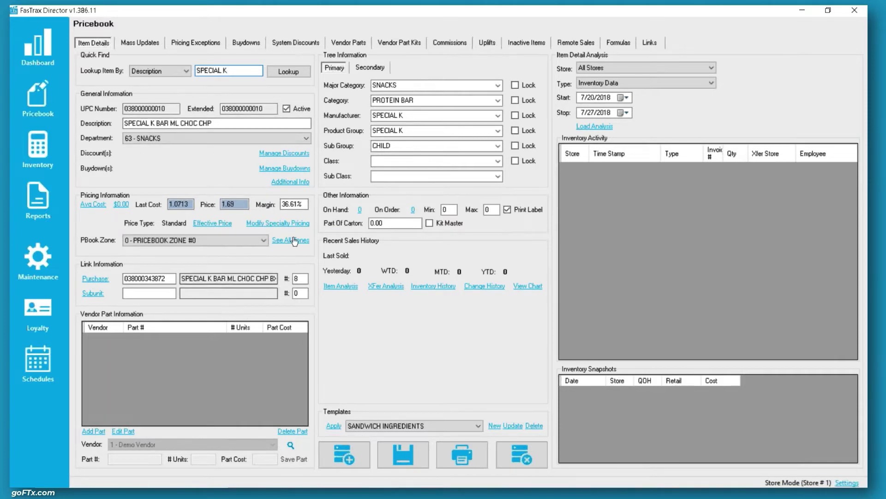
# Assign the item to SPECIAL K PROTEIN BAR SPIFF (PCT) and save the item.
pyautogui.click(284, 183)
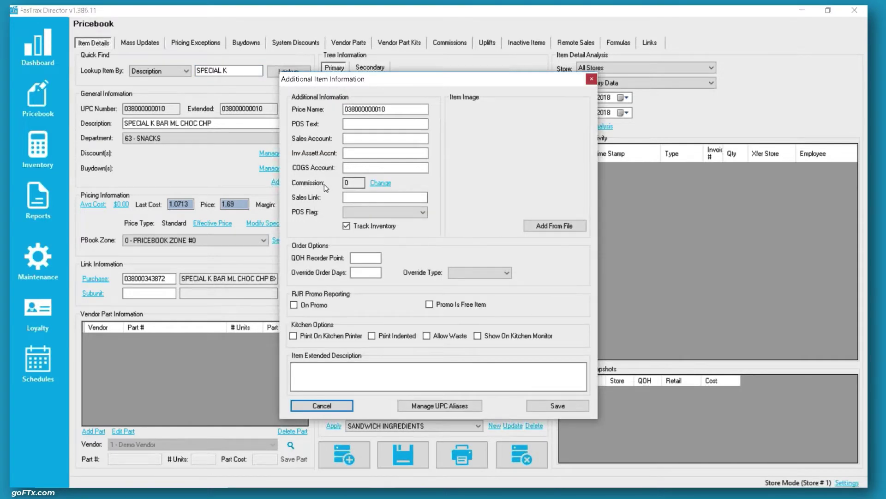
pyautogui.click(381, 183)
pyautogui.click(457, 255)
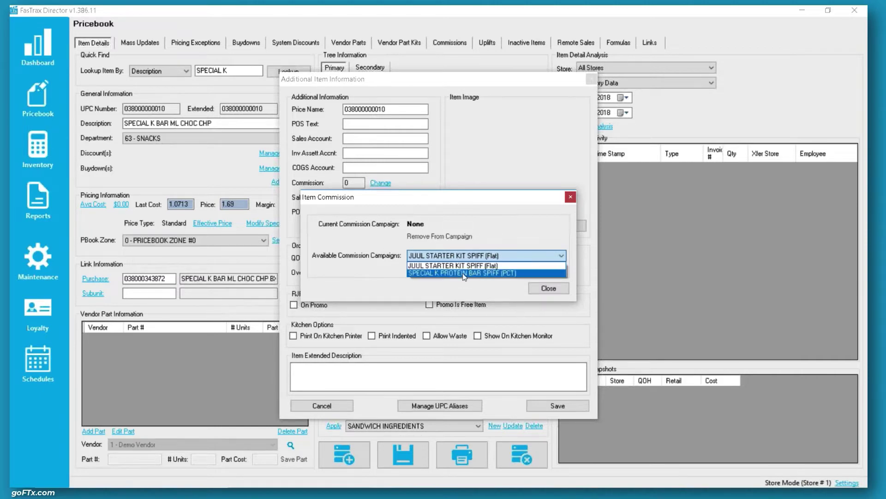
pyautogui.click(464, 273)
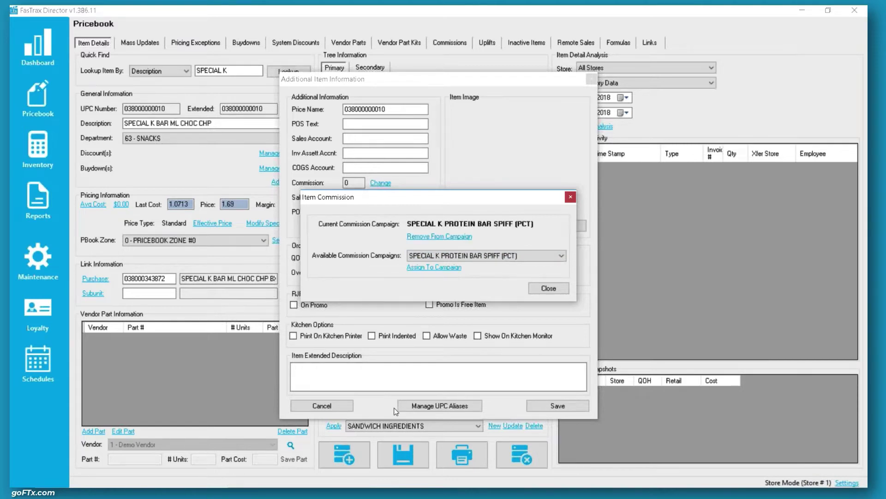
pyautogui.click(548, 288)
pyautogui.click(558, 405)
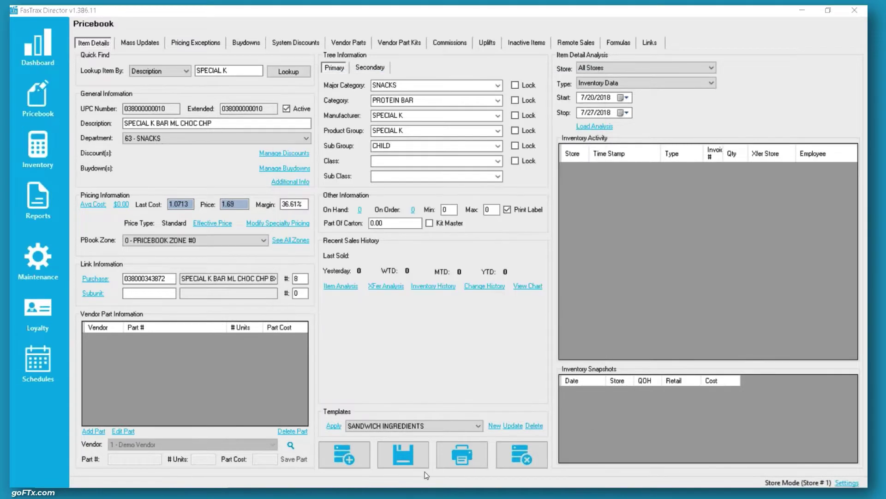
pyautogui.click(401, 460)
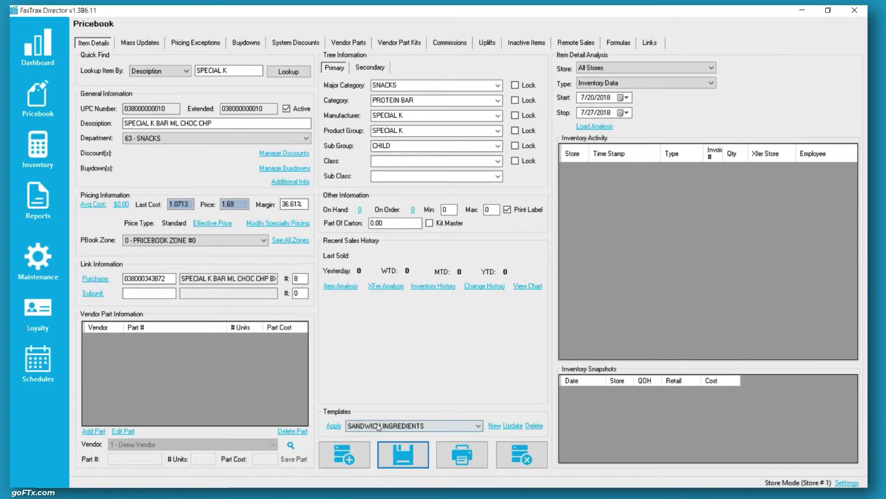
# Remove the item from its commission campaign, save, and clear Item Details.
pyautogui.click(278, 183)
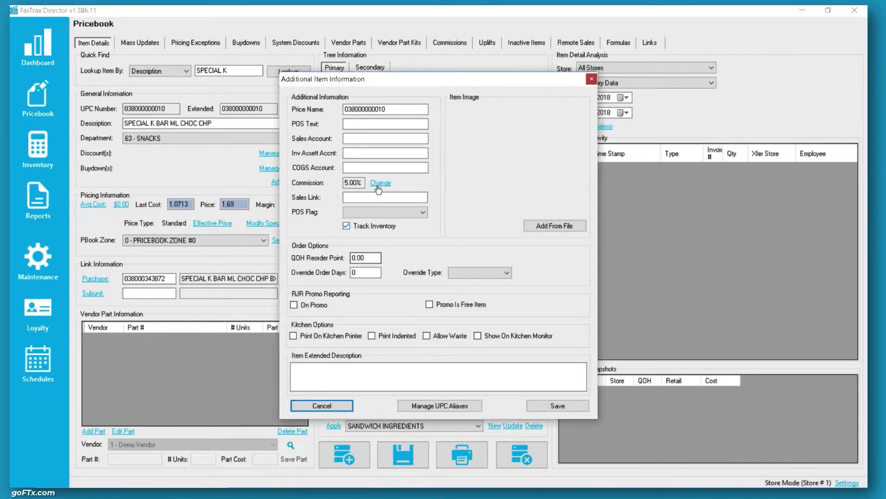
pyautogui.click(378, 183)
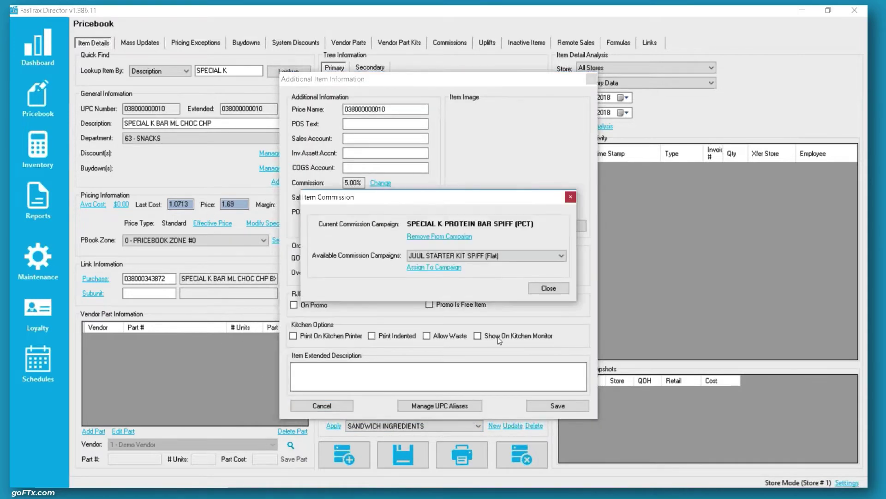
pyautogui.click(443, 237)
pyautogui.click(426, 290)
pyautogui.click(549, 288)
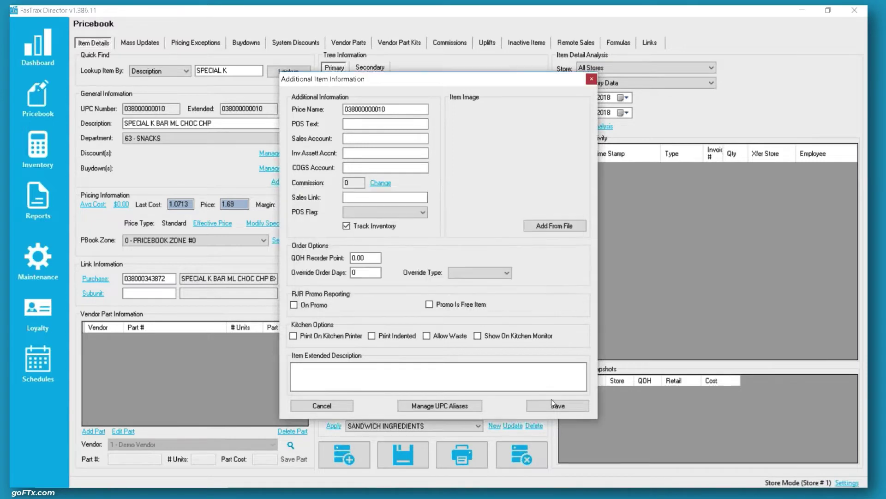
pyautogui.click(558, 405)
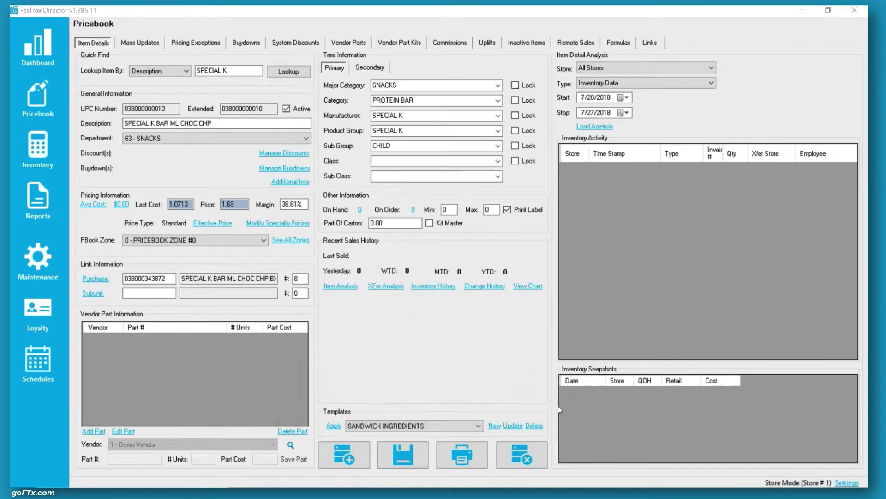
pyautogui.click(49, 88)
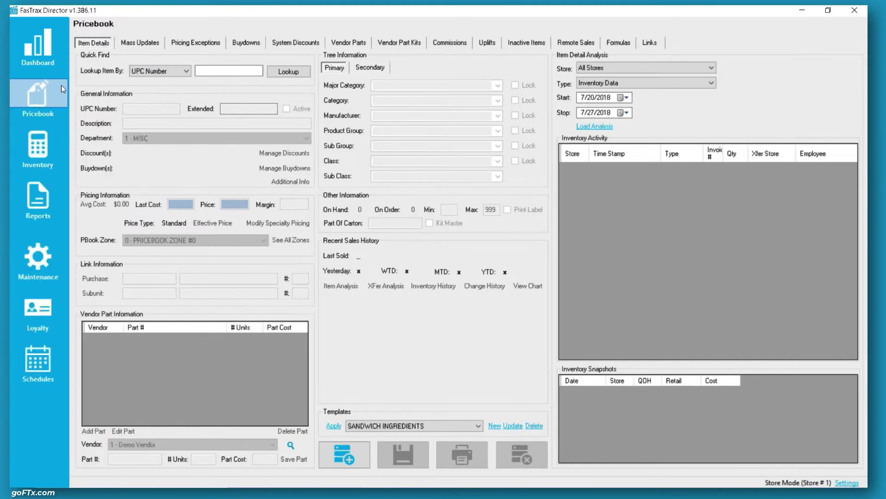
# Show Pricebook Mass Updates for all 8398 items and check the Utilities Commission dropdown.
pyautogui.click(150, 45)
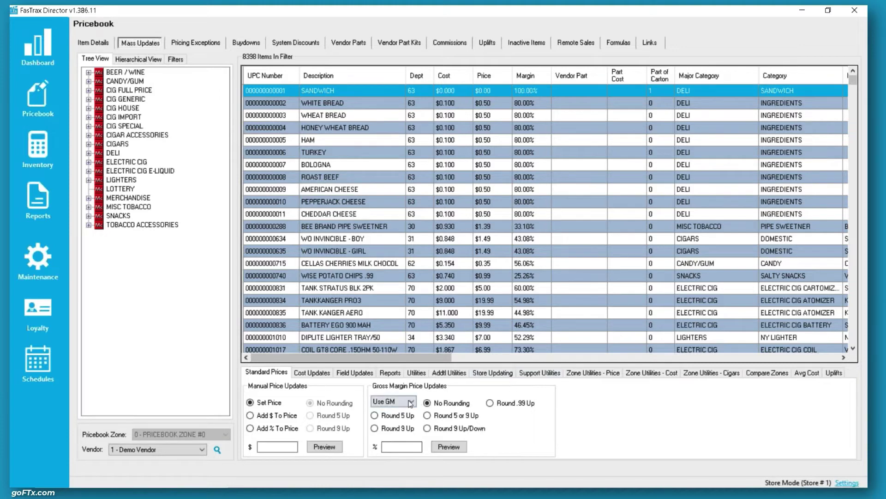
pyautogui.click(421, 374)
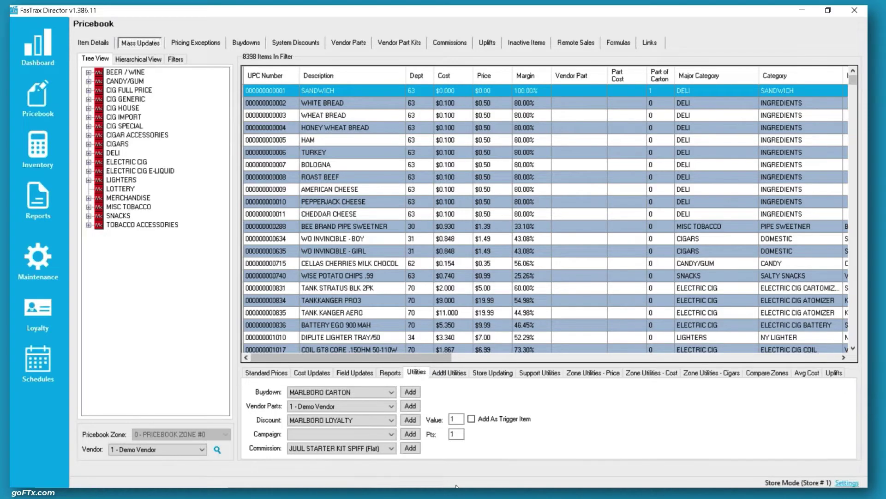
pyautogui.click(354, 451)
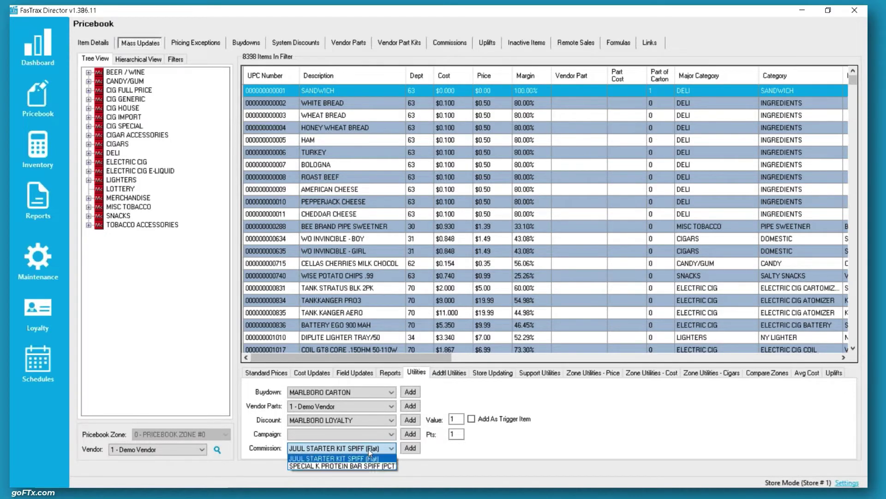
pyautogui.click(368, 448)
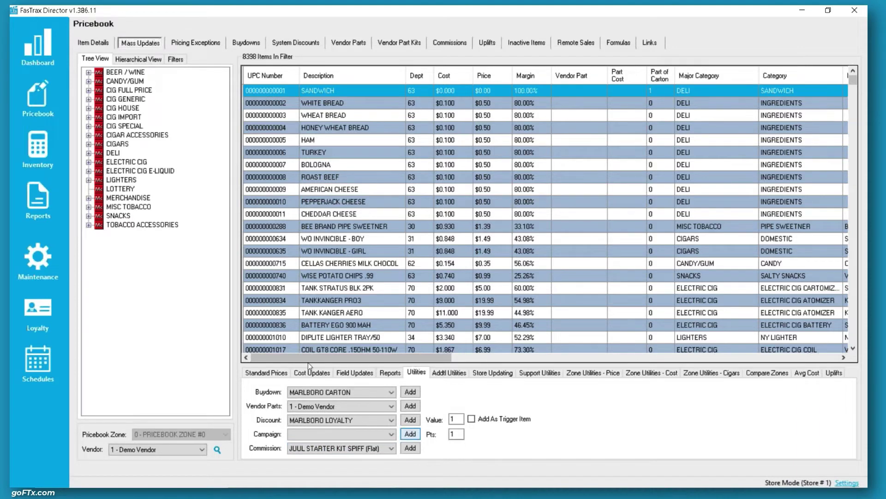
pyautogui.click(280, 373)
# Select the first 15 items in the Mass Updates list.
pyautogui.click(312, 372)
pyautogui.click(416, 372)
pyautogui.moveTo(273, 92); pyautogui.dragTo(271, 267)
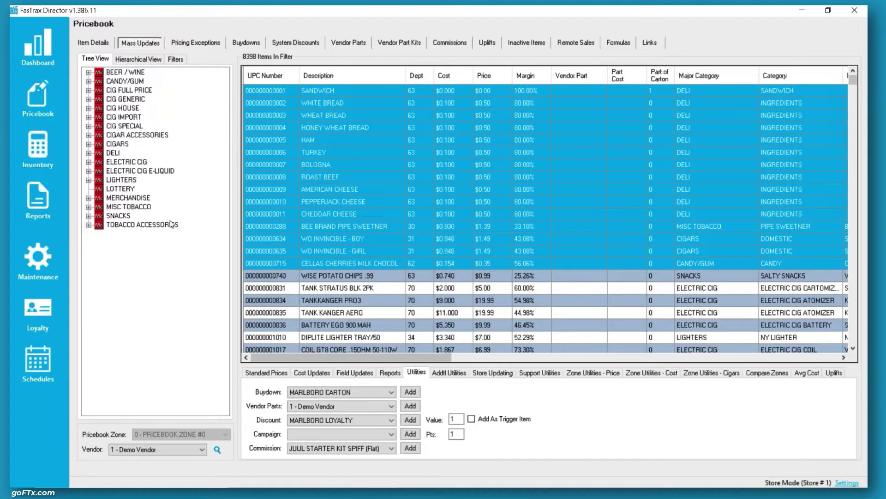
# Return to Item Details with Lookup Item By set to Description.
pyautogui.click(94, 42)
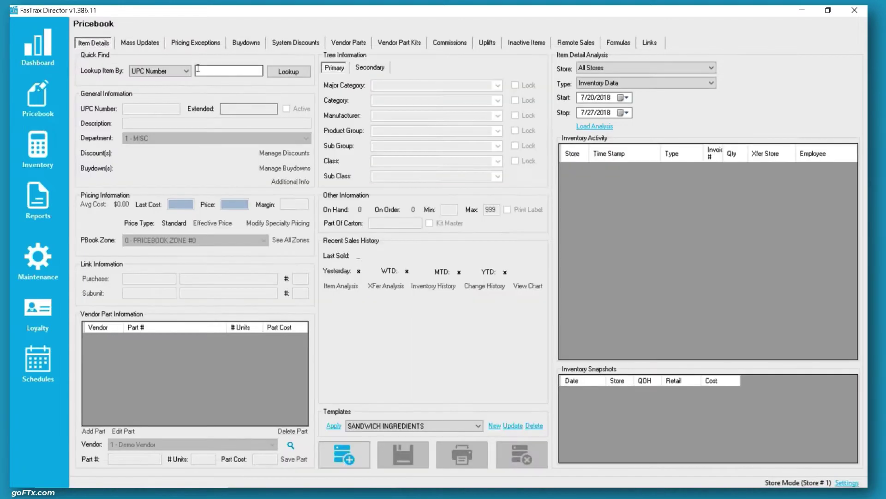
pyautogui.click(185, 71)
pyautogui.click(176, 88)
# Load SPECIAL K BAR PRTN CHOC PB from a 'SPECIAL K' lookup and review its categories.
pyautogui.click(215, 73)
pyautogui.write('SPECIAL K')
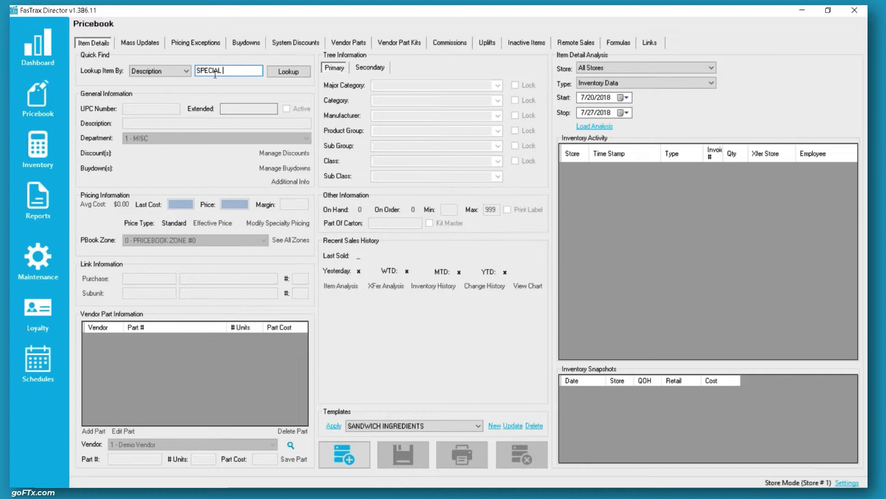
pyautogui.press('Return')
pyautogui.press('Down')
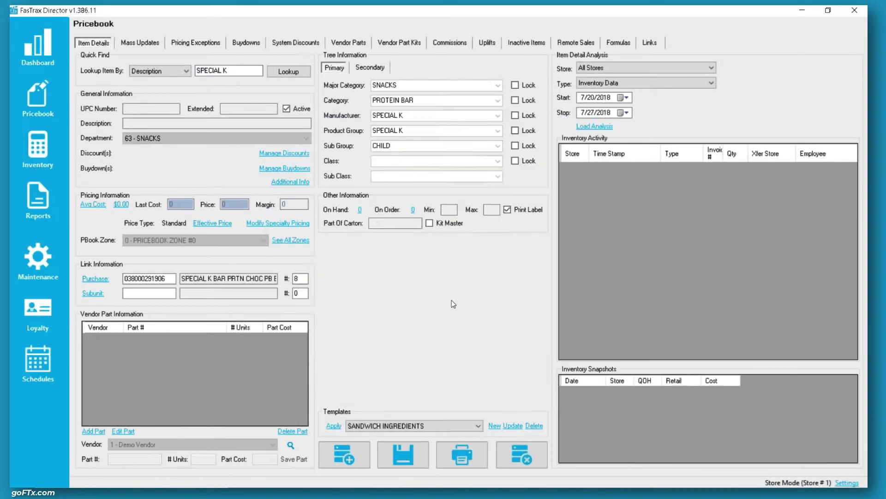
pyautogui.press('Return')
pyautogui.click(427, 85)
pyautogui.press('Tab')
pyautogui.press('Tab')
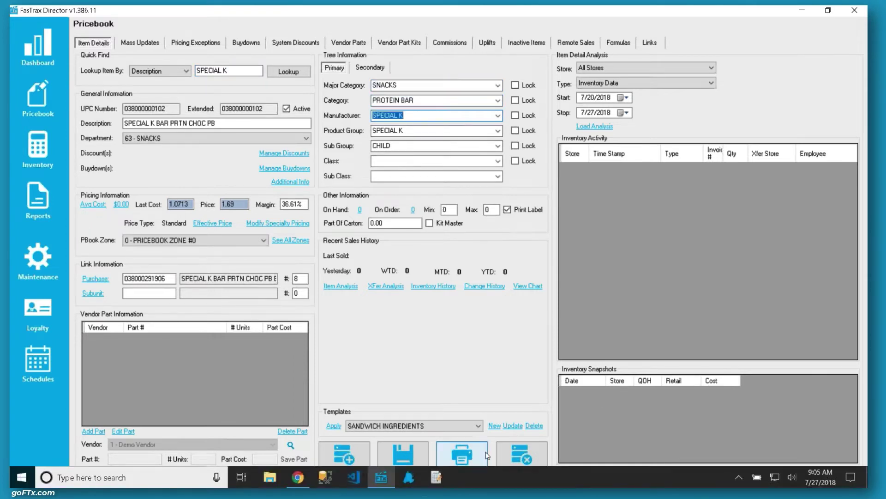
# Filter Mass Updates to SNACKS > PROTEIN BAR > SPECIAL K, listing 12 items.
pyautogui.click(138, 46)
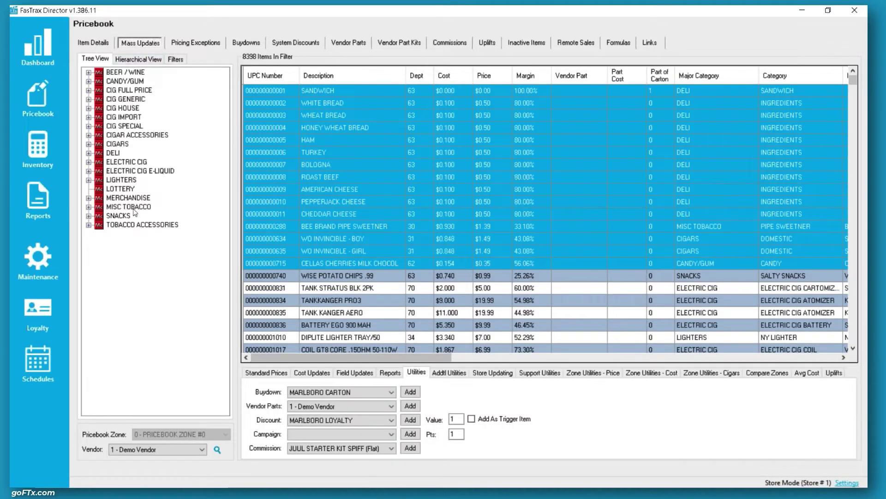
pyautogui.click(99, 216)
pyautogui.click(89, 215)
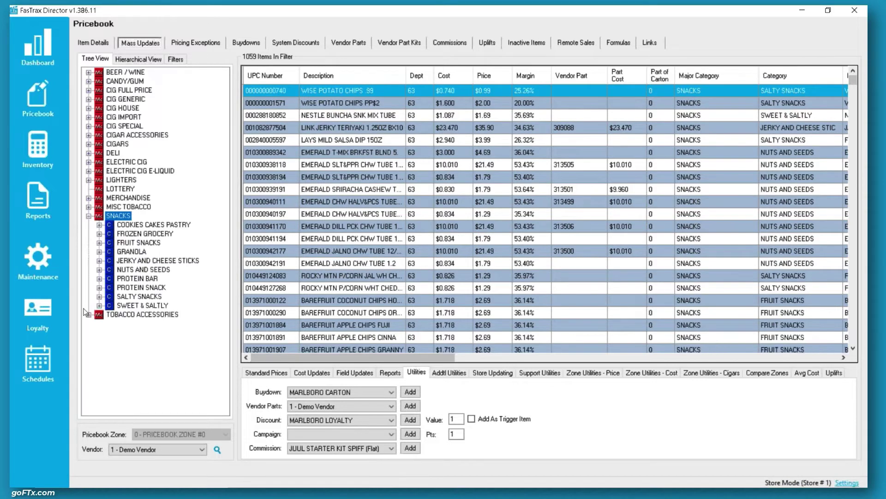
pyautogui.click(145, 279)
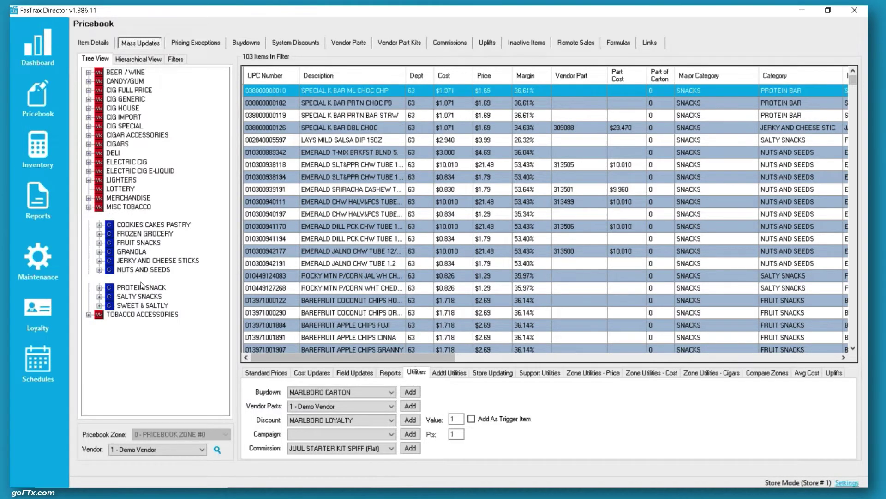
pyautogui.doubleClick(116, 279)
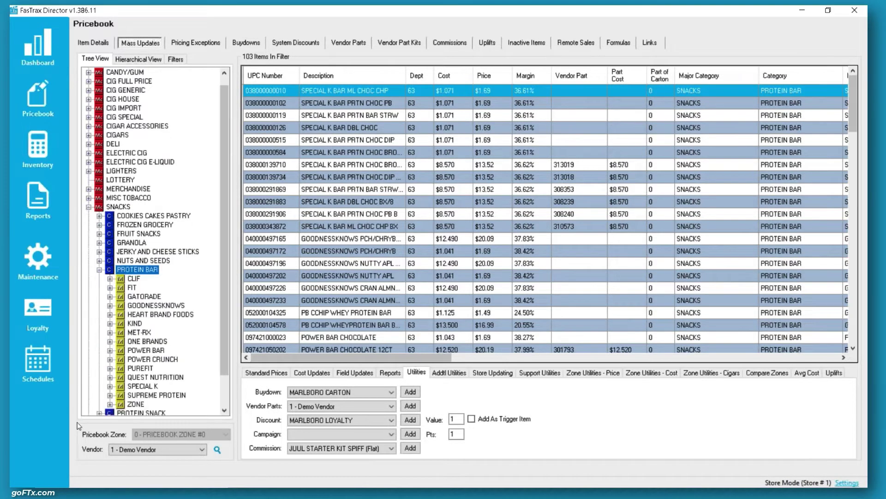
pyautogui.click(143, 386)
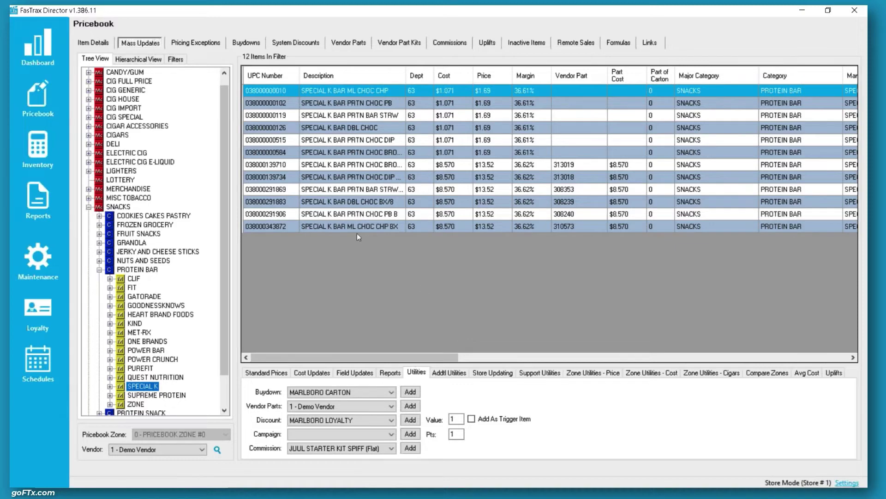
# Add the 12 listed items to the SPECIAL K PROTEIN BAR SPIFF commission.
pyautogui.click(303, 448)
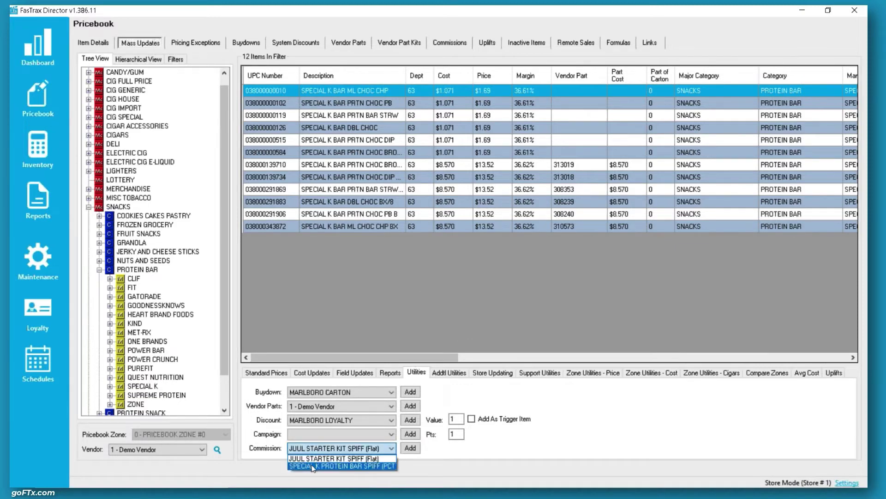
pyautogui.click(311, 465)
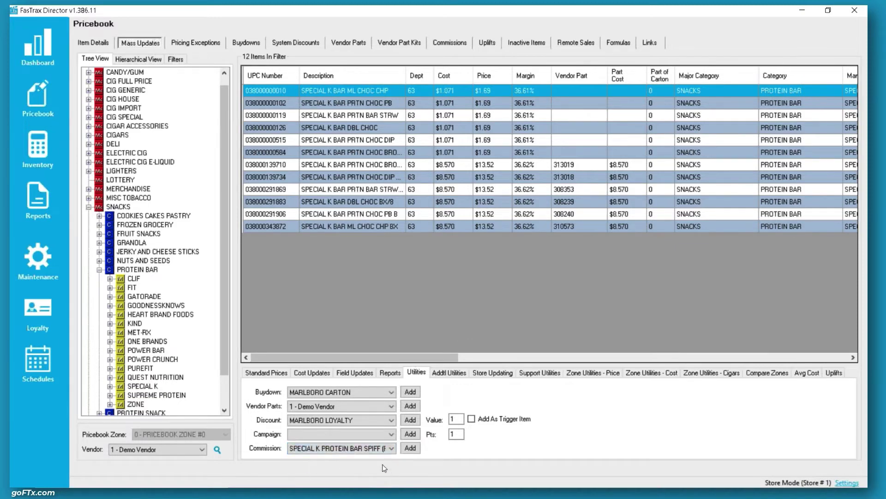
pyautogui.click(410, 449)
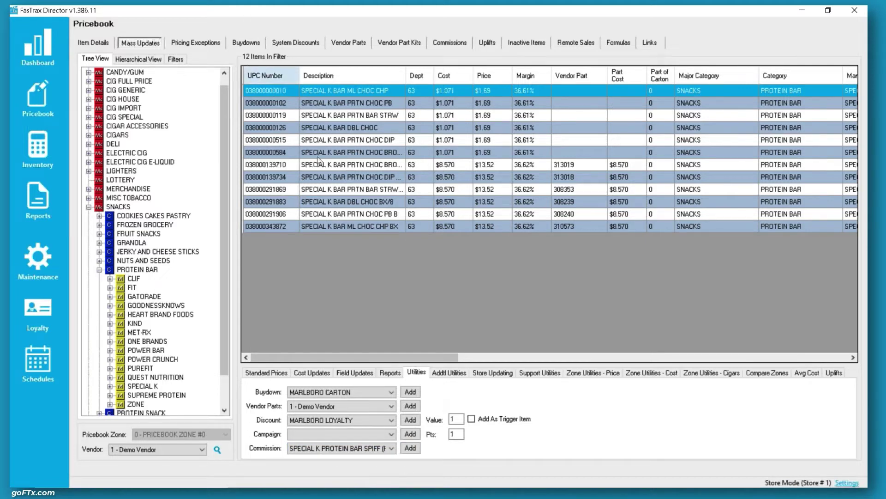
pyautogui.click(410, 448)
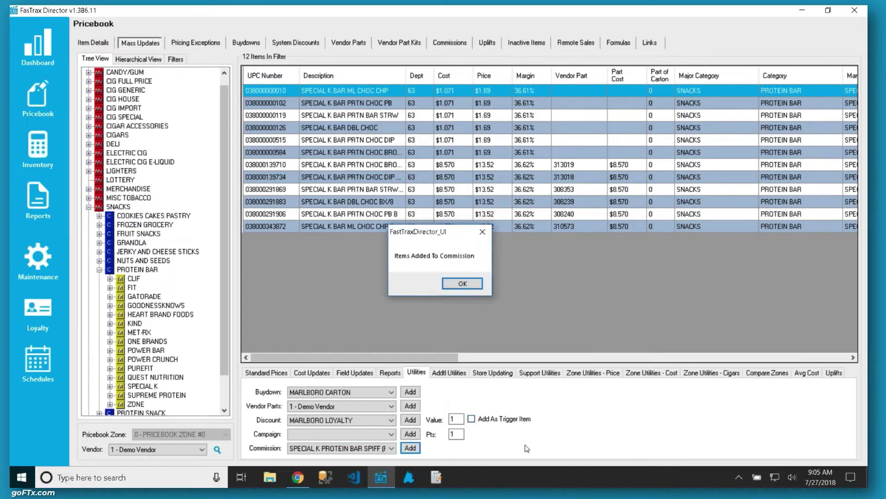
# Dismiss the items-added confirmation and launch FasTrax POS from the taskbar.
pyautogui.click(463, 283)
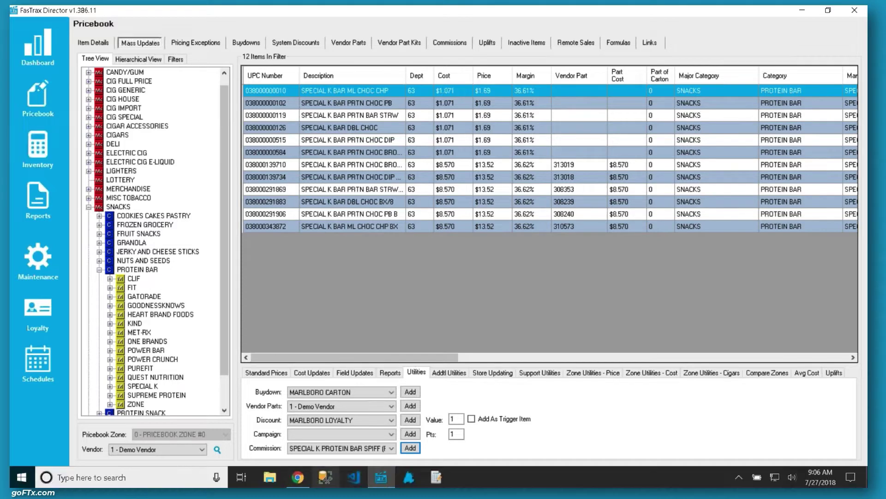
pyautogui.click(409, 478)
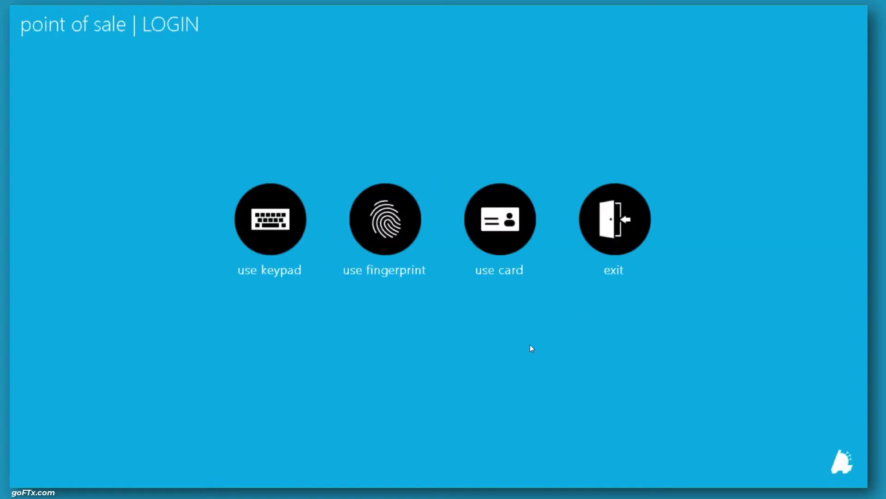
# Log in to FasTrax POS as the cashier and open the settings choices.
pyautogui.click(273, 216)
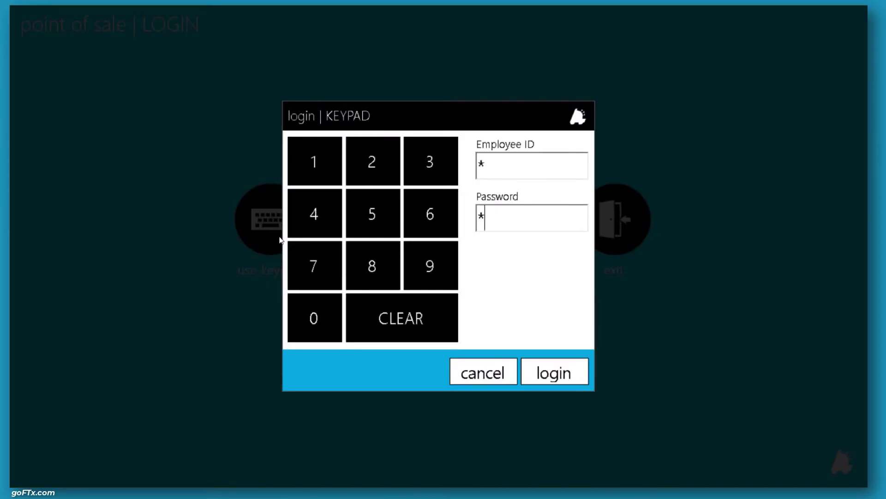
pyautogui.press('Return')
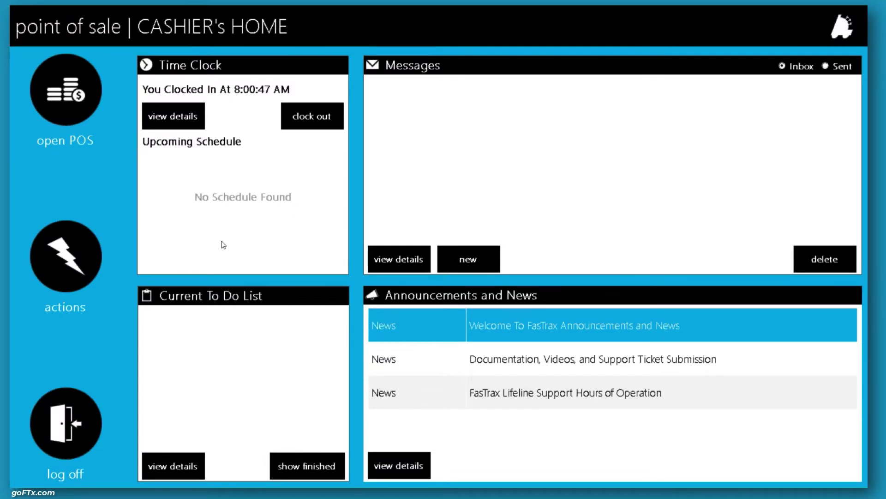
pyautogui.click(67, 256)
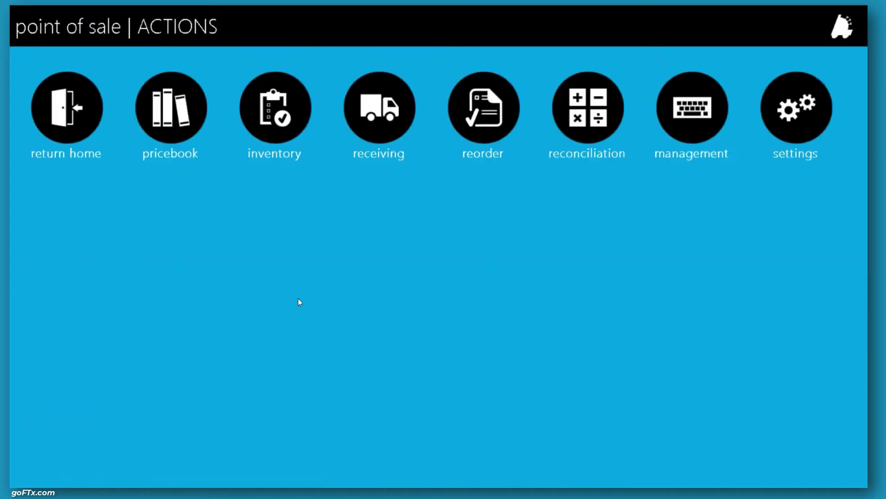
pyautogui.click(790, 98)
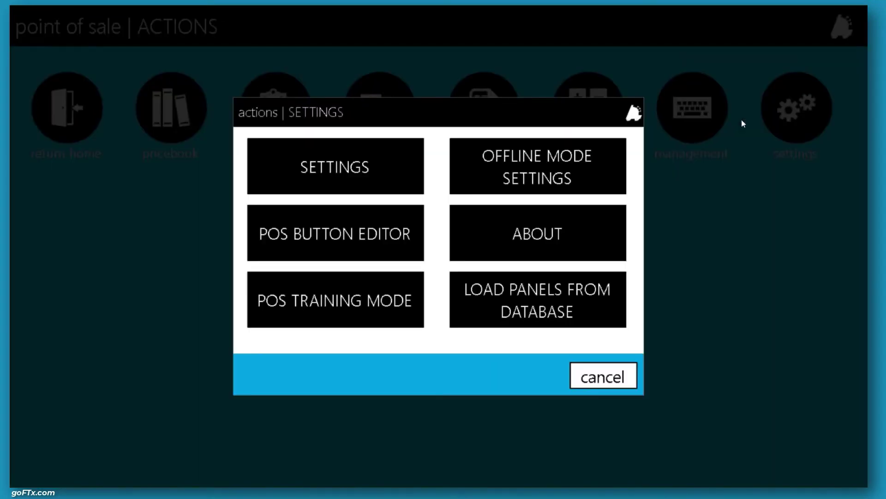
# Toggle Prompt For Salesman off and back on in Register Settings and save, triggering the restart notice.
pyautogui.click(395, 166)
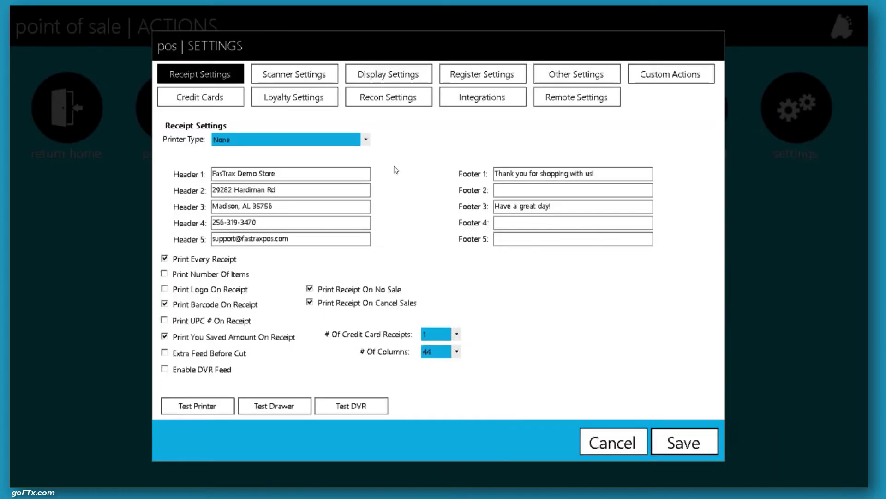
pyautogui.click(463, 74)
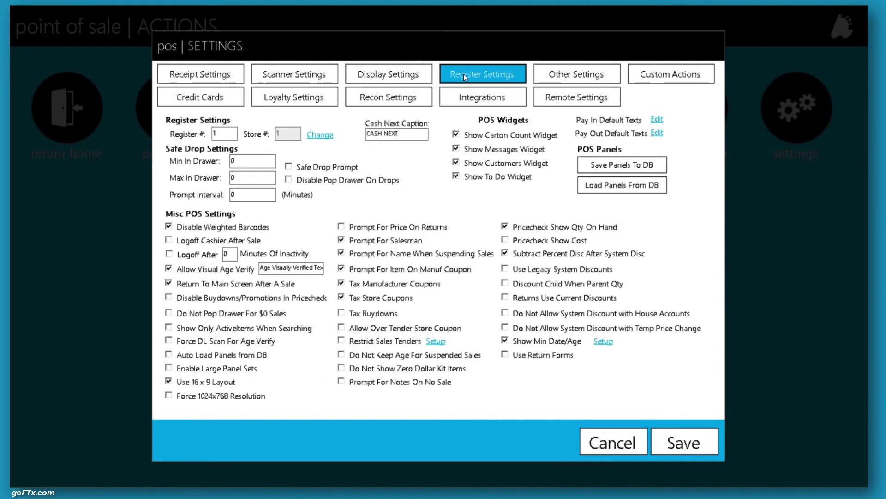
pyautogui.click(366, 244)
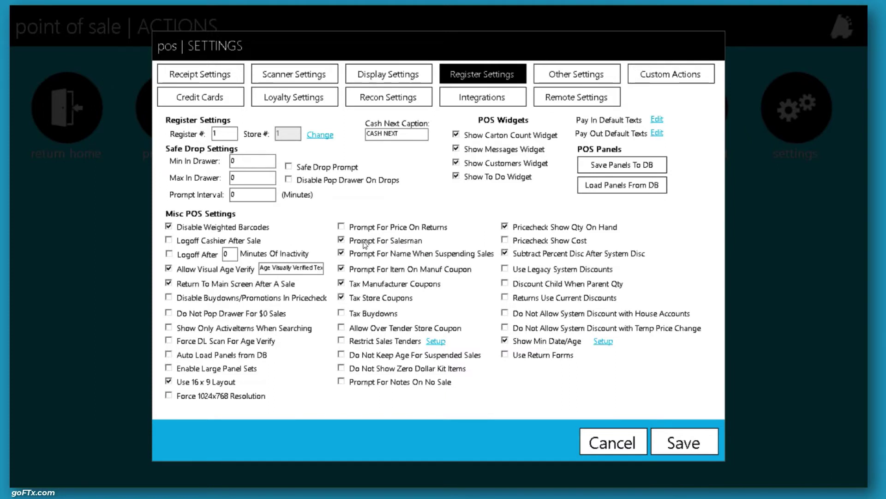
pyautogui.click(365, 244)
pyautogui.click(351, 244)
pyautogui.click(685, 446)
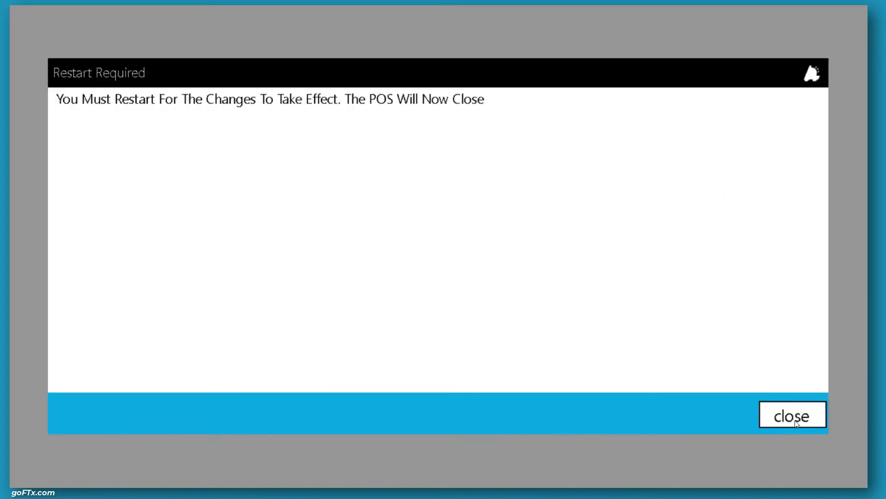
# Dismiss the Restart Required notice, relaunch FasTrax POS from the taskbar and open the POS sales screen.
pyautogui.click(796, 421)
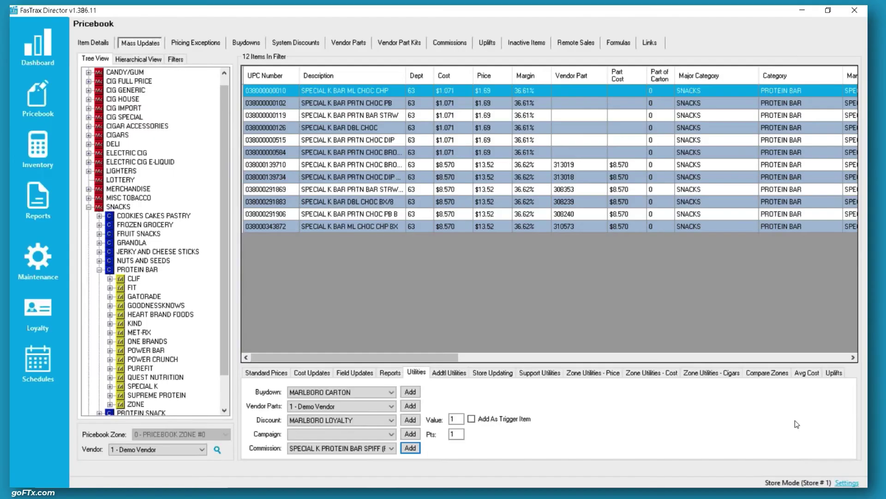
pyautogui.moveTo(409, 486)
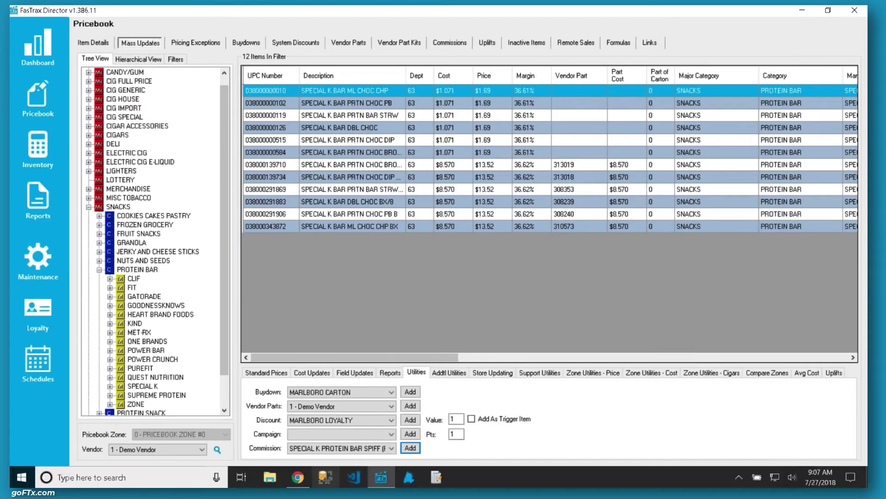
pyautogui.click(409, 485)
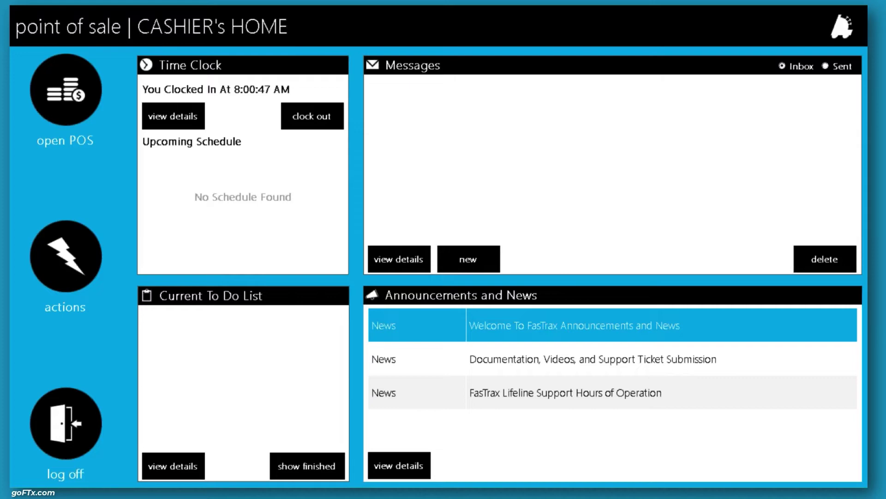
pyautogui.click(66, 90)
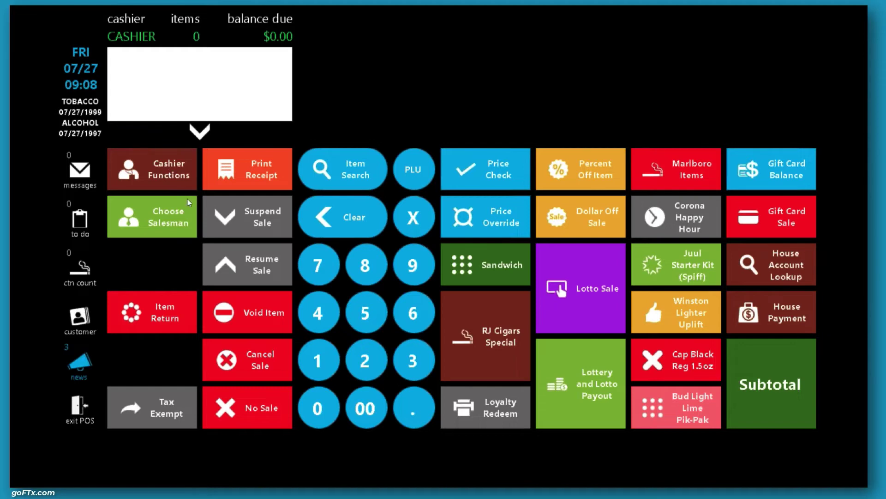
# Show the Cashier Functions panel with its time clock, Leader board, till and register report buttons.
pyautogui.click(183, 175)
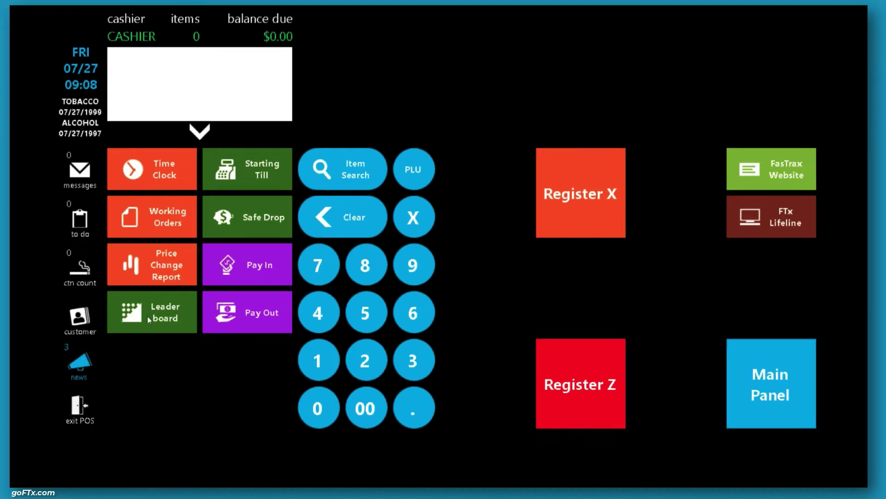
# Open the POS Button Editor from the actions settings and start editing the Cashier Functions panel.
pyautogui.click(77, 414)
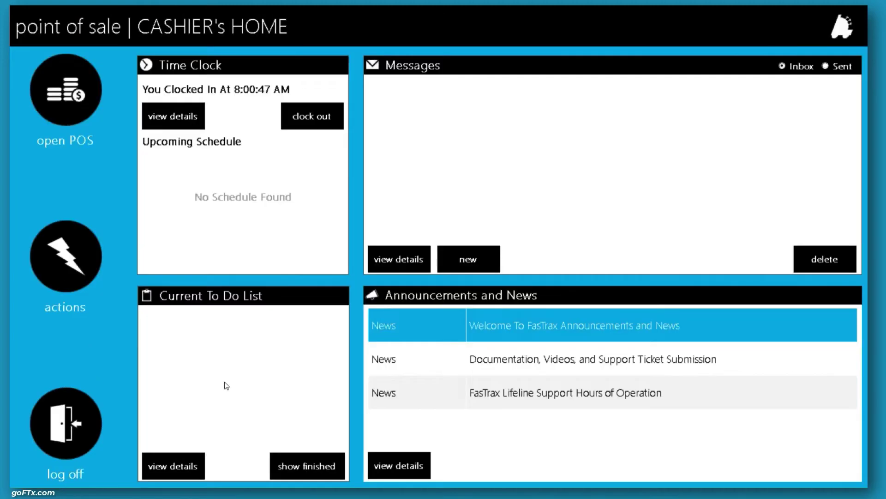
pyautogui.click(74, 272)
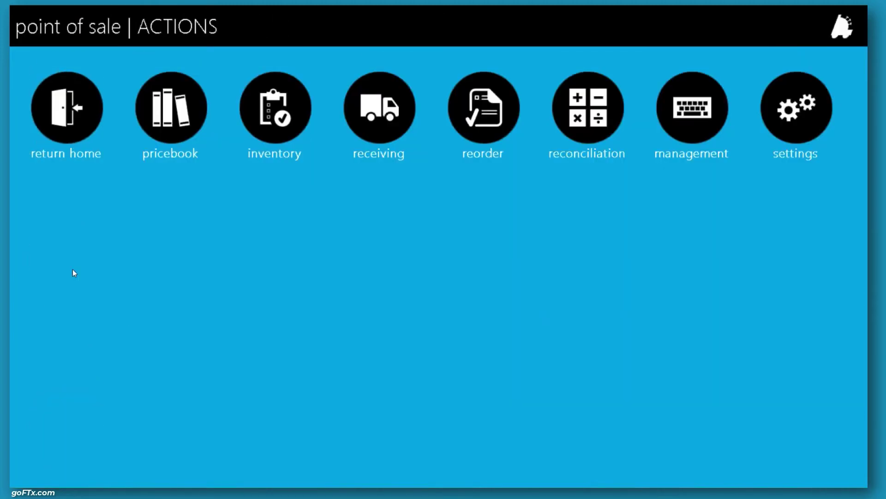
pyautogui.click(788, 98)
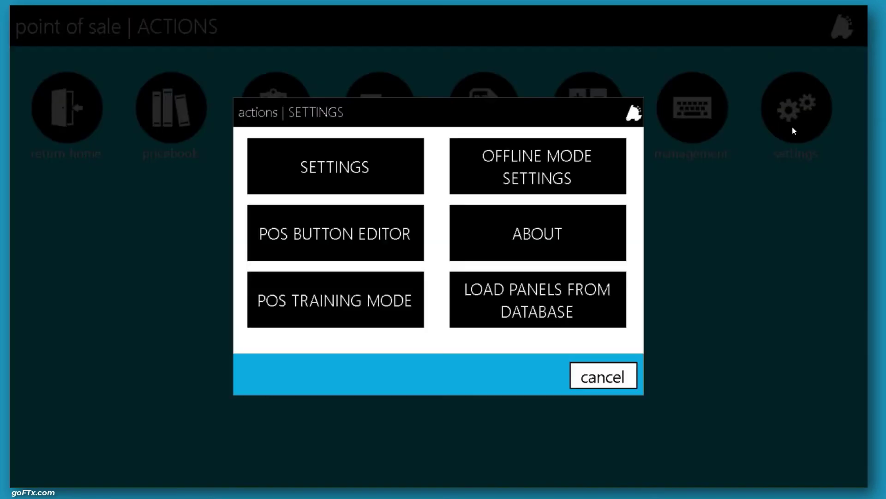
pyautogui.click(401, 242)
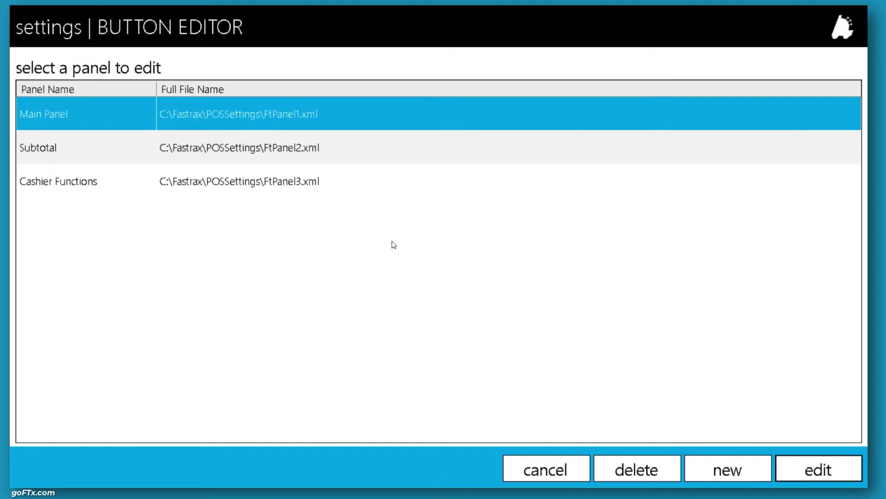
pyautogui.click(96, 185)
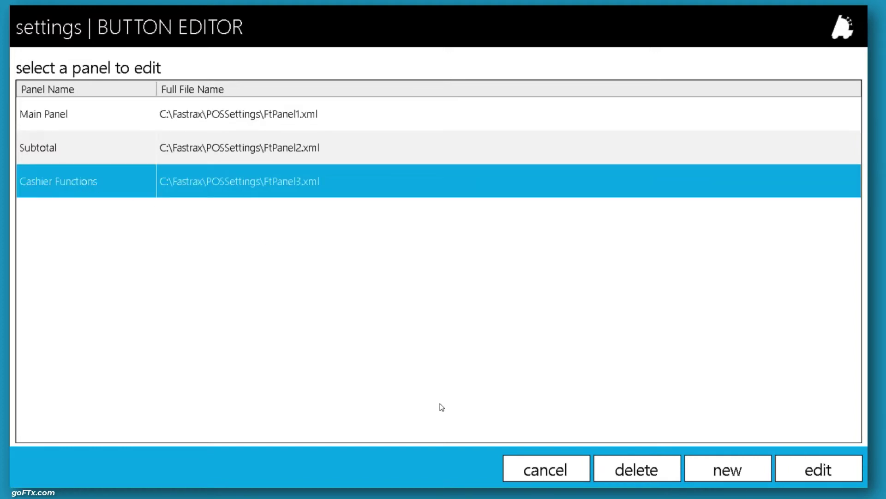
pyautogui.click(814, 470)
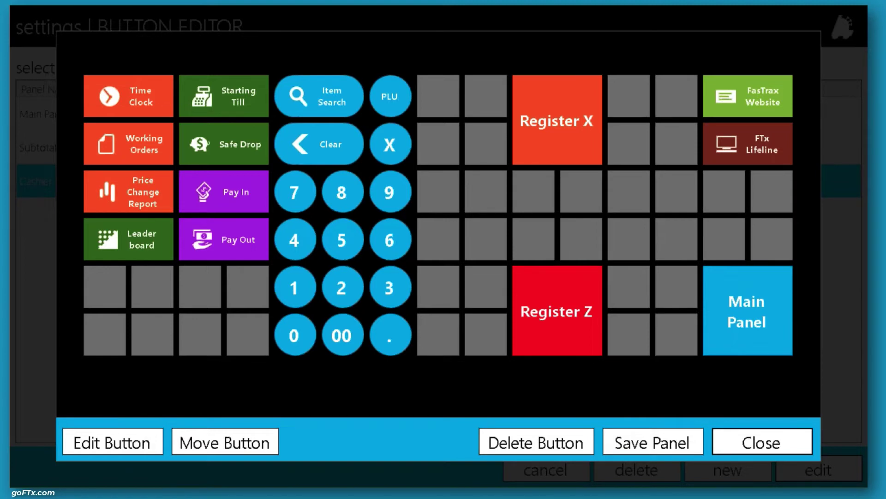
# Delete the Leader board tile and open Button Details for its now-empty slot.
pyautogui.click(154, 240)
pyautogui.click(515, 442)
pyautogui.click(714, 424)
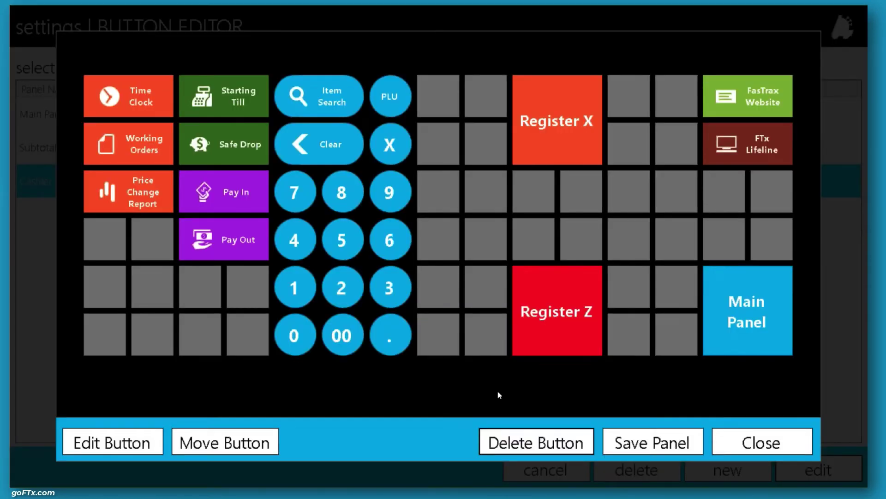
pyautogui.click(113, 239)
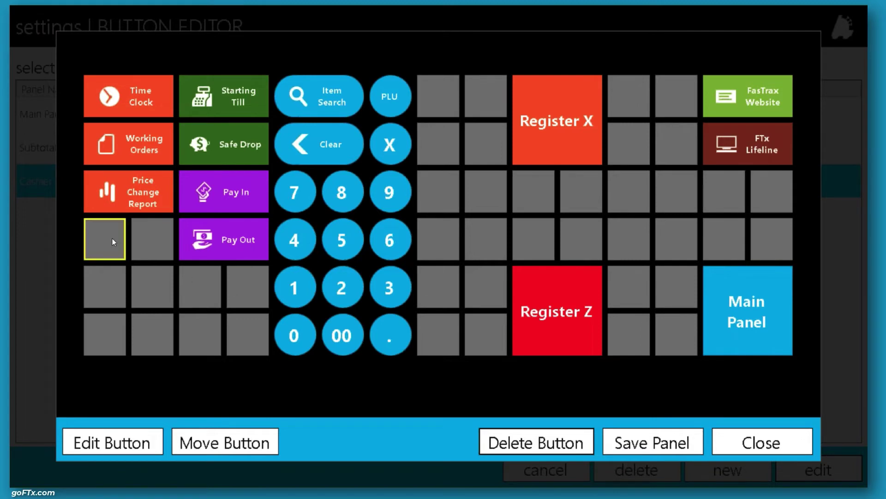
pyautogui.click(115, 444)
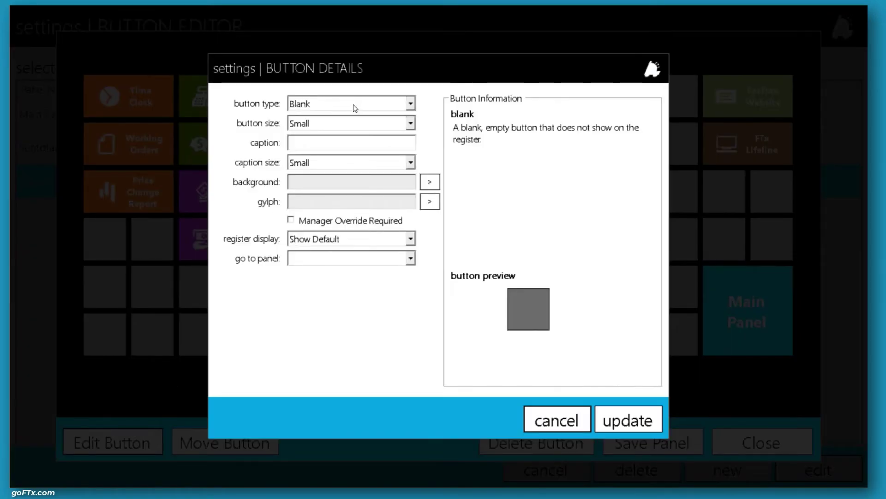
# Make the new button a medium Launch Module button captioned 'LEADER BOARD'.
pyautogui.click(343, 106)
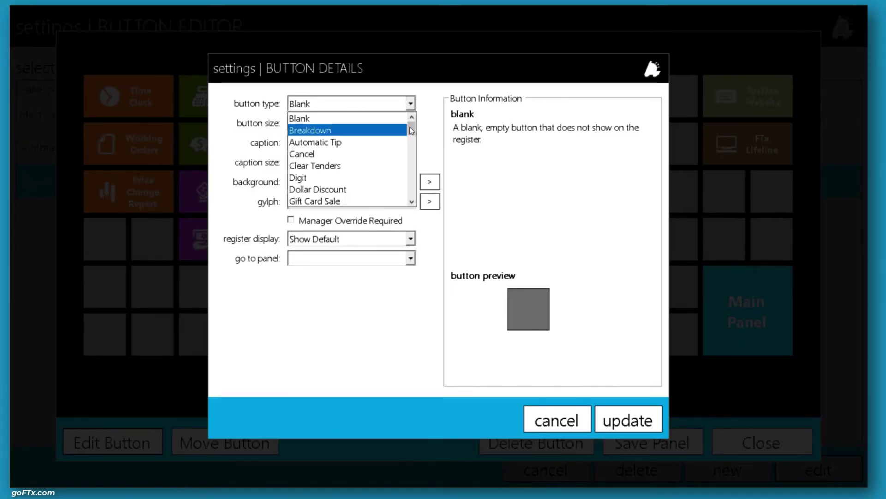
pyautogui.moveTo(412, 126); pyautogui.dragTo(415, 215)
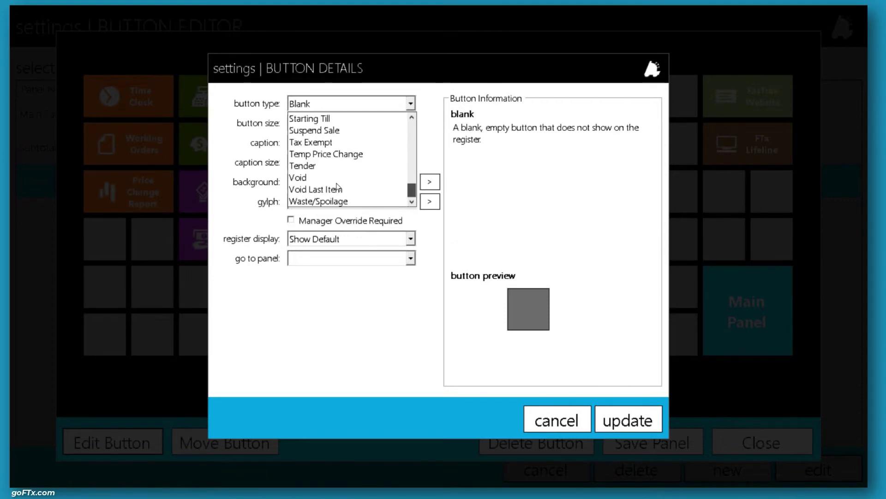
pyautogui.scroll(12, 340, 187)
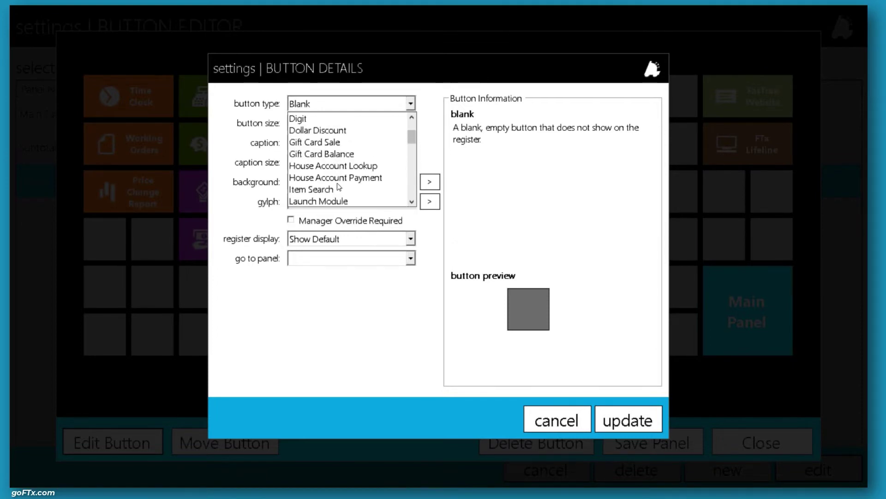
pyautogui.scroll(2, 338, 186)
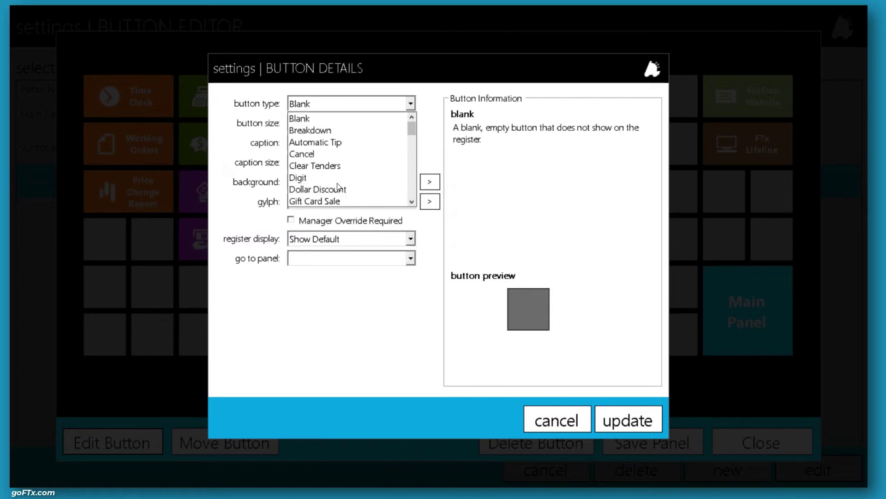
pyautogui.scroll(-14, 340, 186)
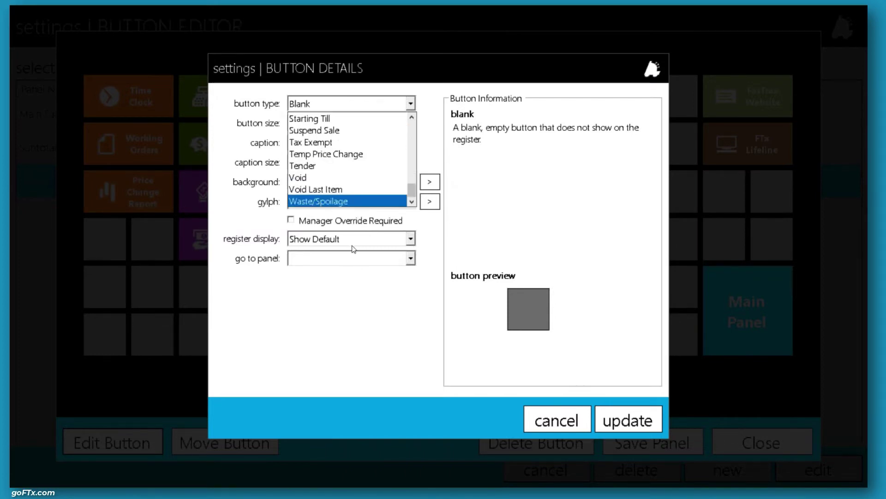
pyautogui.scroll(7, 353, 185)
pyautogui.scroll(5, 355, 189)
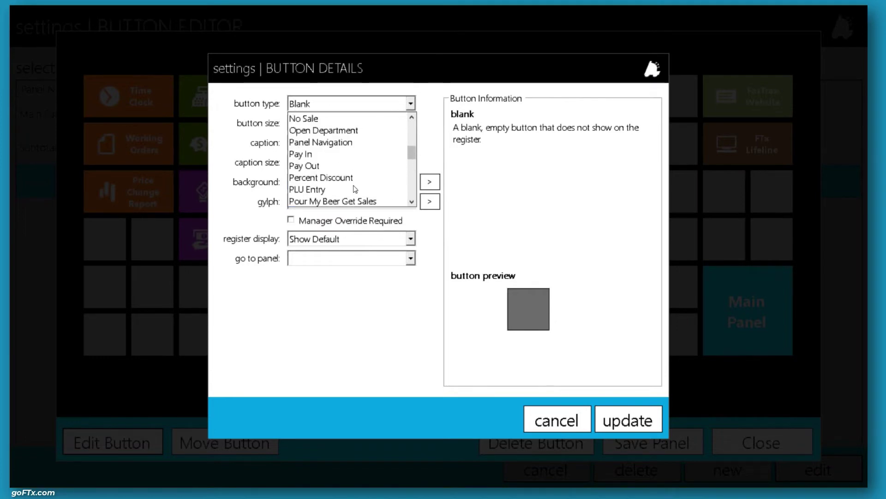
pyautogui.scroll(1, 355, 188)
pyautogui.click(350, 119)
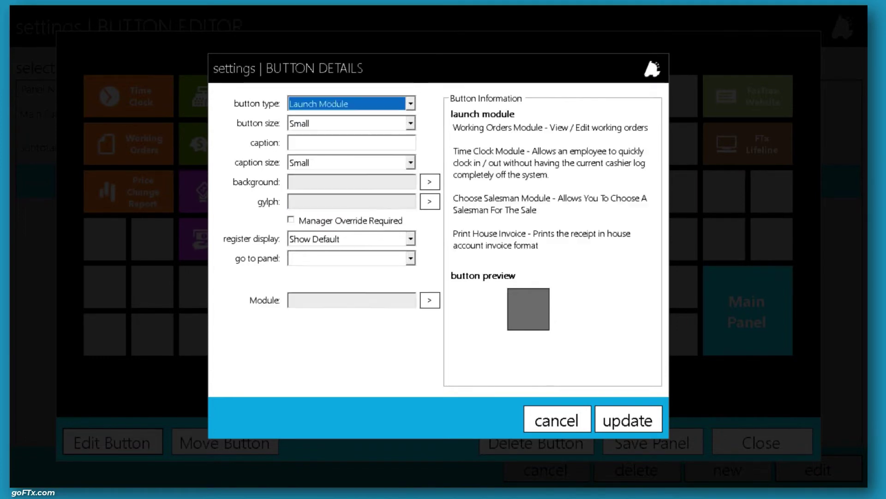
pyautogui.click(332, 123)
pyautogui.click(318, 150)
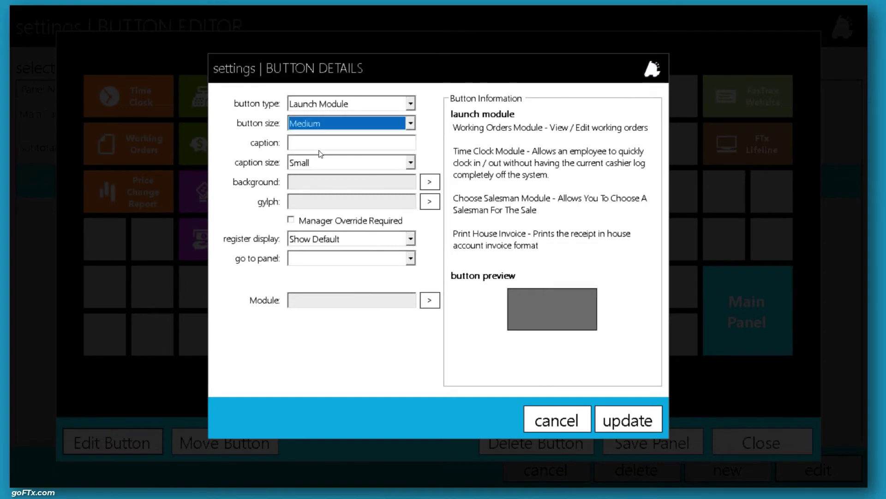
pyautogui.click(322, 144)
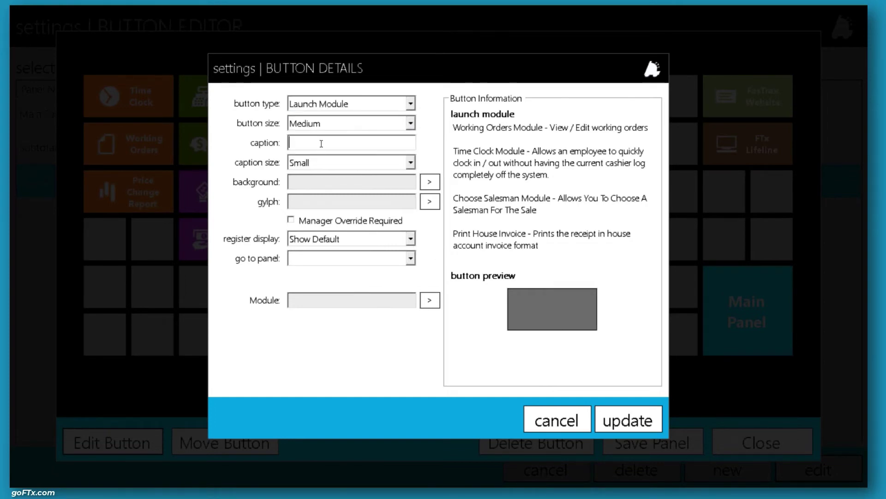
pyautogui.write('LEADER BOARD')
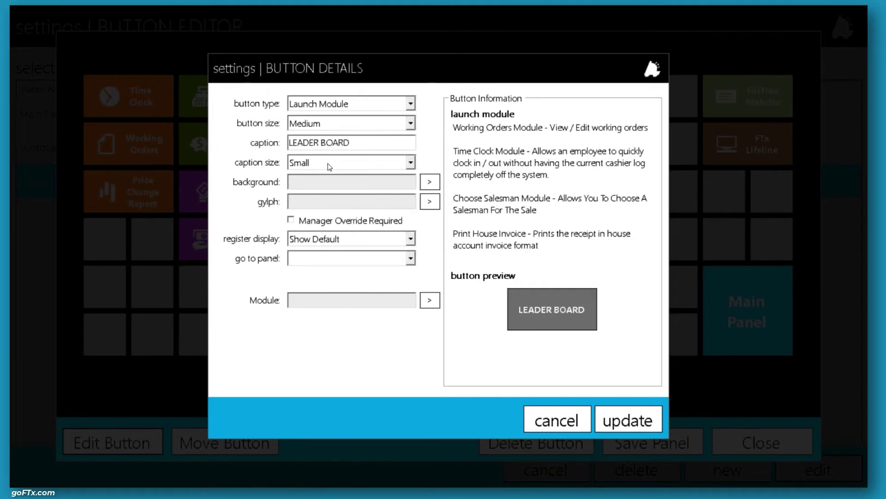
# Give the button the POS_Sq_DarkGreen_Up background and the Button_Shape7 icon.
pyautogui.click(430, 183)
pyautogui.scroll(-6, 566, 269)
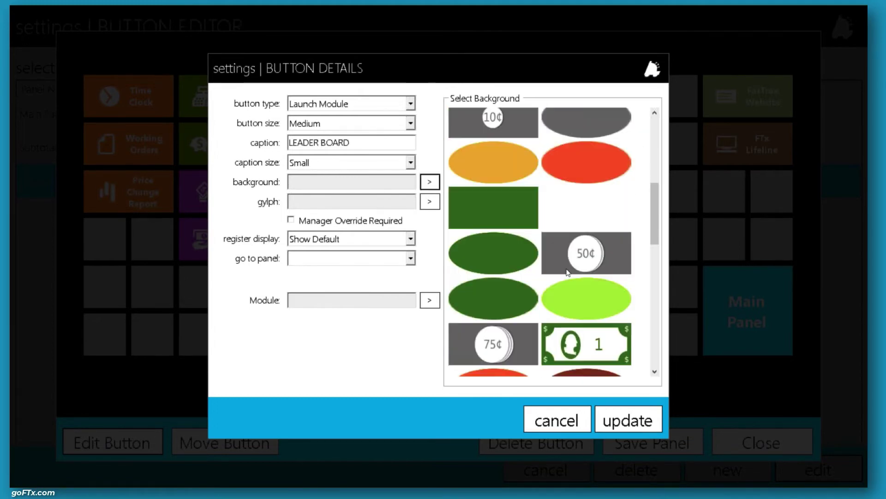
pyautogui.scroll(-4, 554, 276)
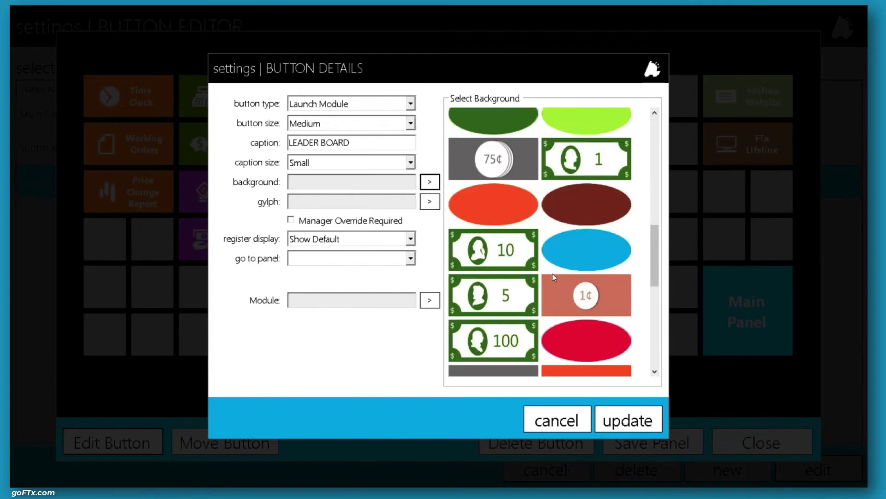
pyautogui.scroll(3, 552, 273)
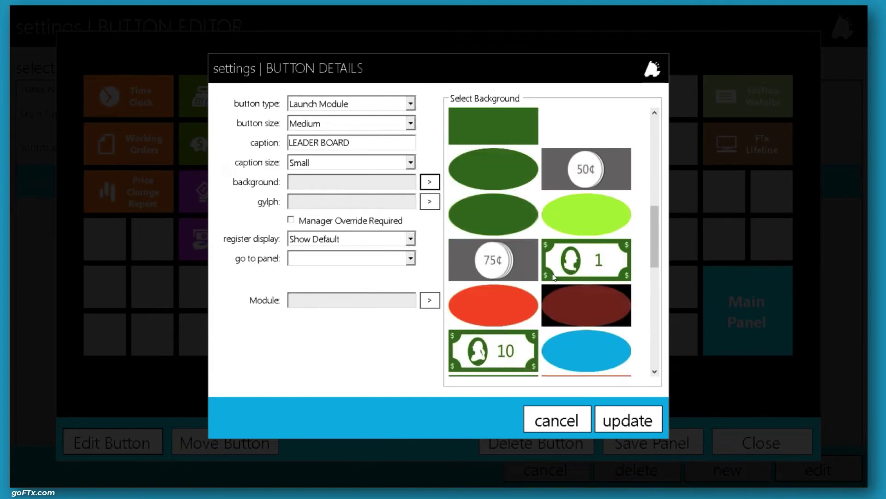
pyautogui.click(485, 134)
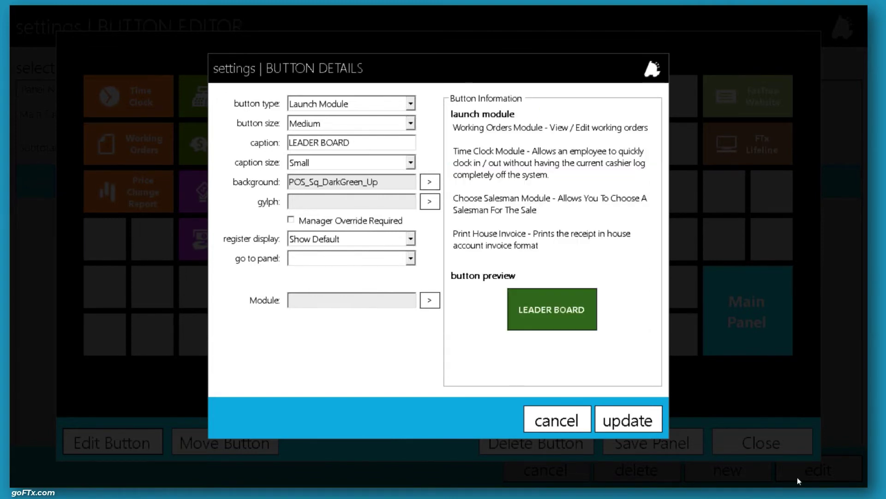
pyautogui.click(432, 204)
pyautogui.scroll(-3, 611, 317)
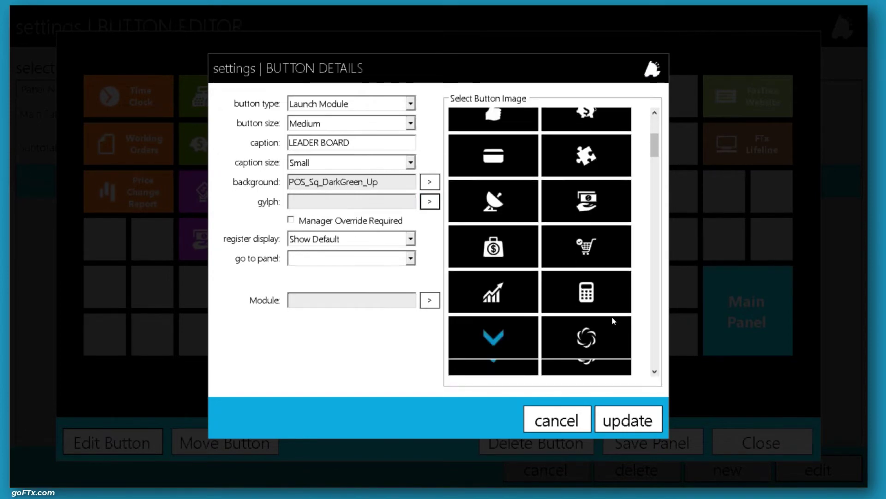
pyautogui.scroll(-5, 612, 318)
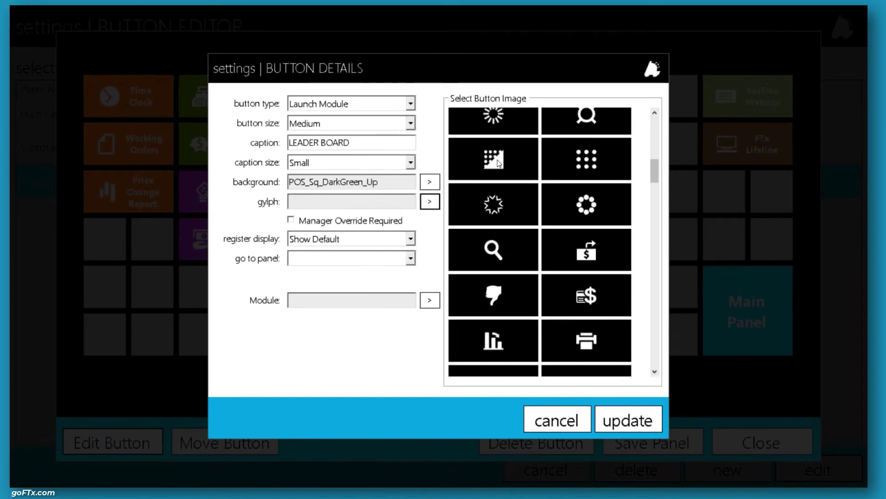
pyautogui.click(499, 164)
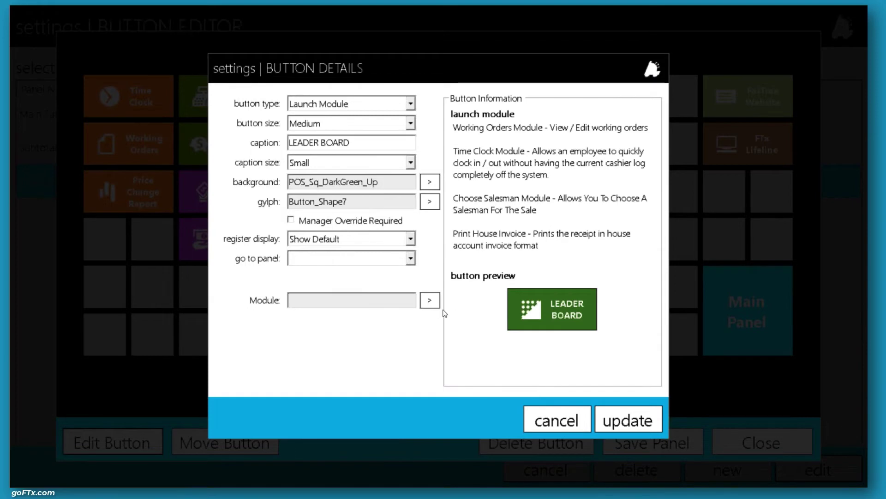
# Set the button to launch the Commission Report, apply the details and save the Cashier Functions panel.
pyautogui.click(428, 295)
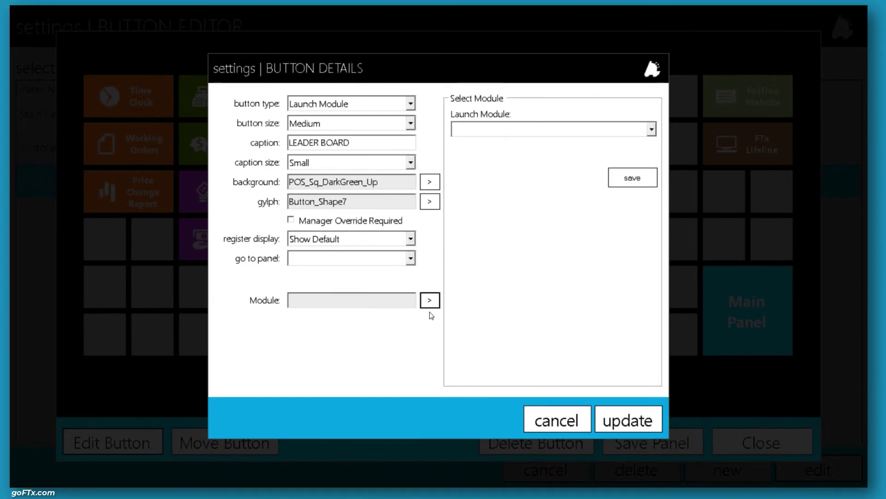
pyautogui.click(496, 130)
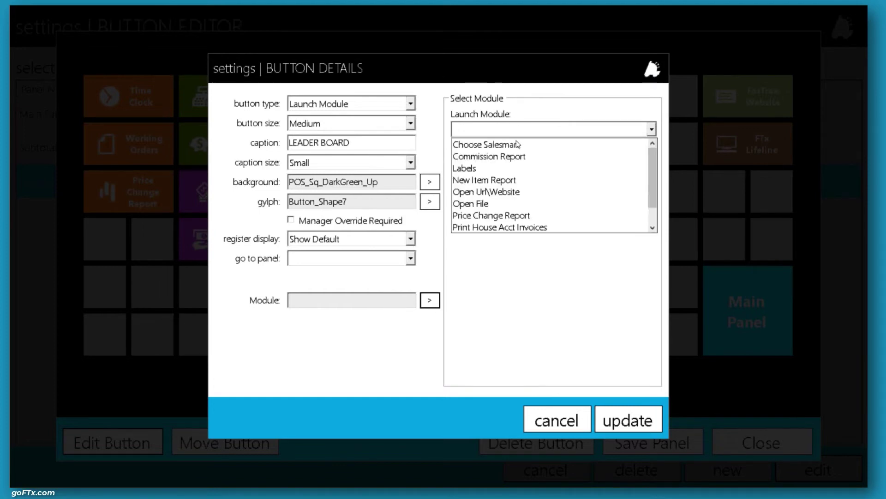
pyautogui.scroll(-1, 652, 199)
pyautogui.scroll(2, 653, 200)
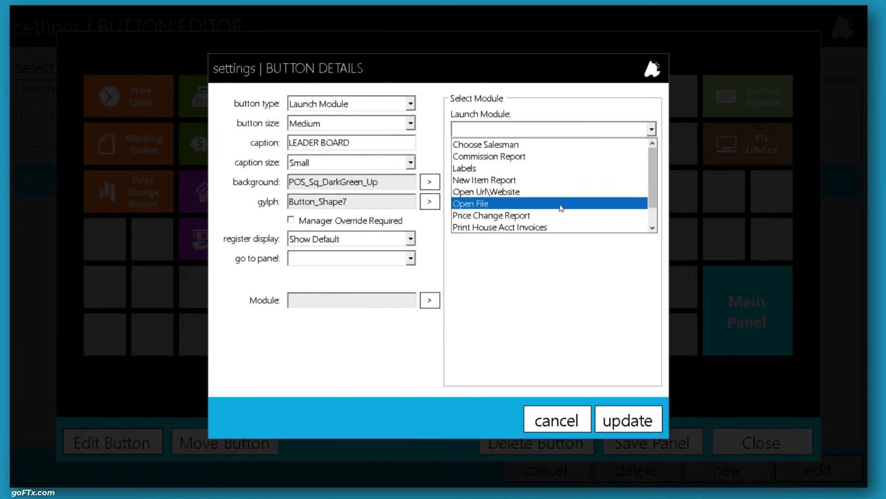
pyautogui.scroll(-1, 562, 208)
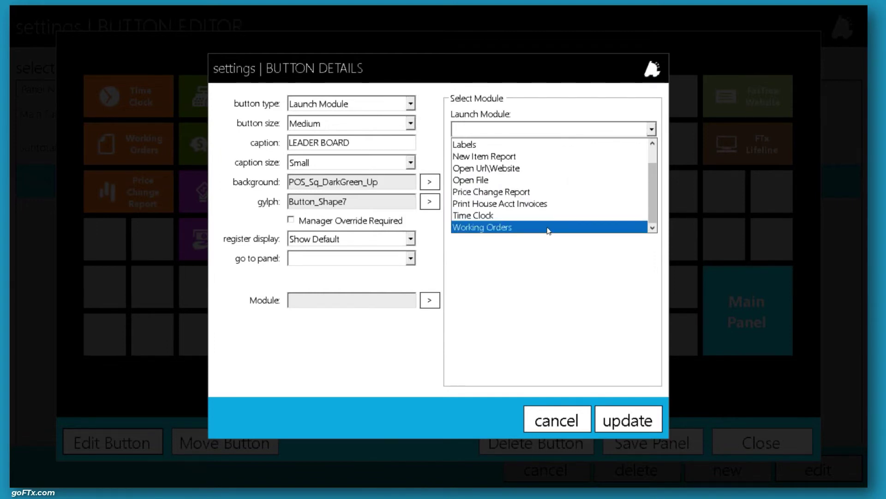
pyautogui.scroll(1, 549, 231)
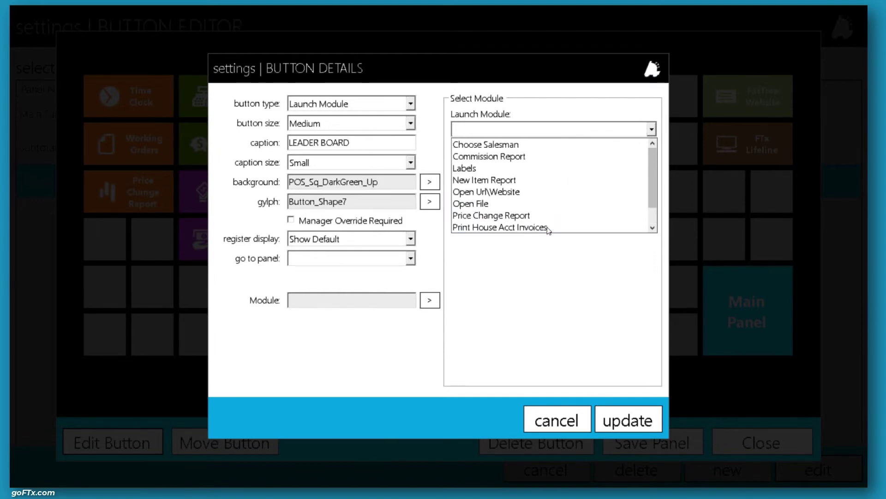
pyautogui.click(503, 156)
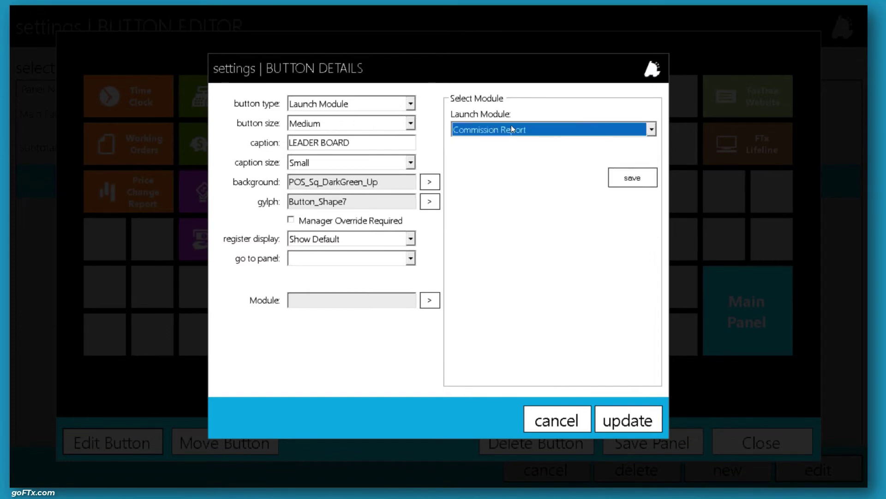
pyautogui.click(631, 178)
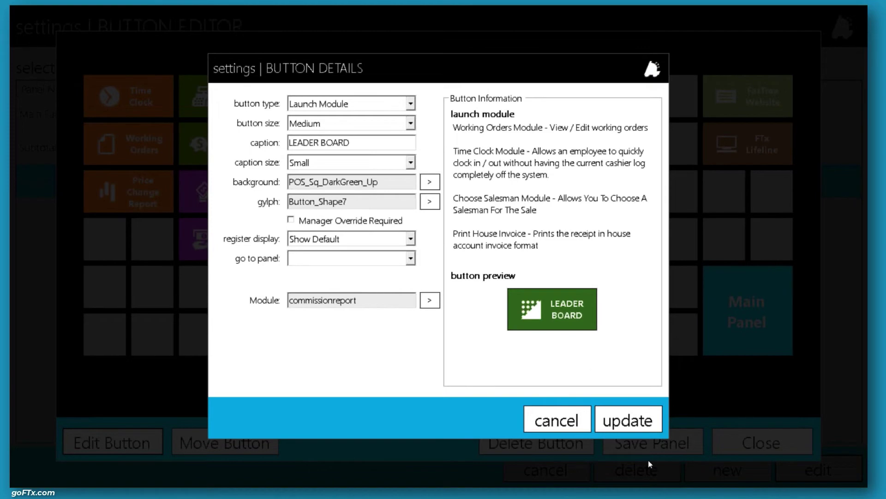
pyautogui.click(633, 425)
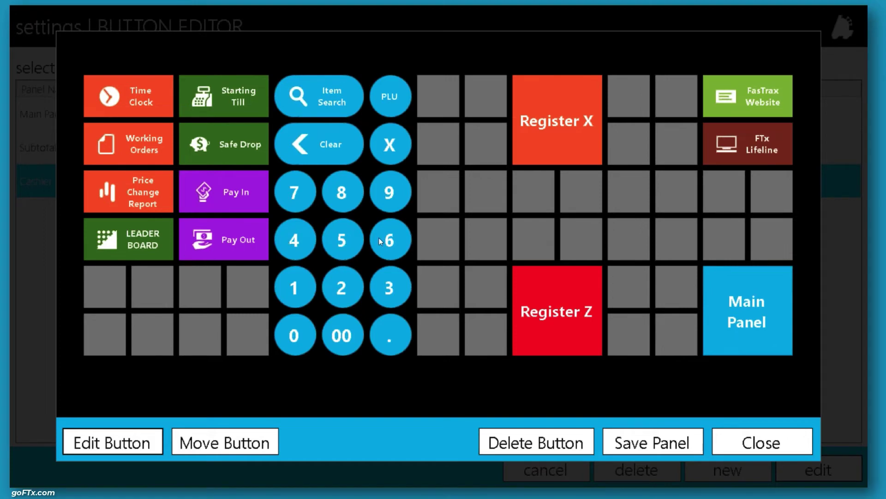
pyautogui.click(641, 444)
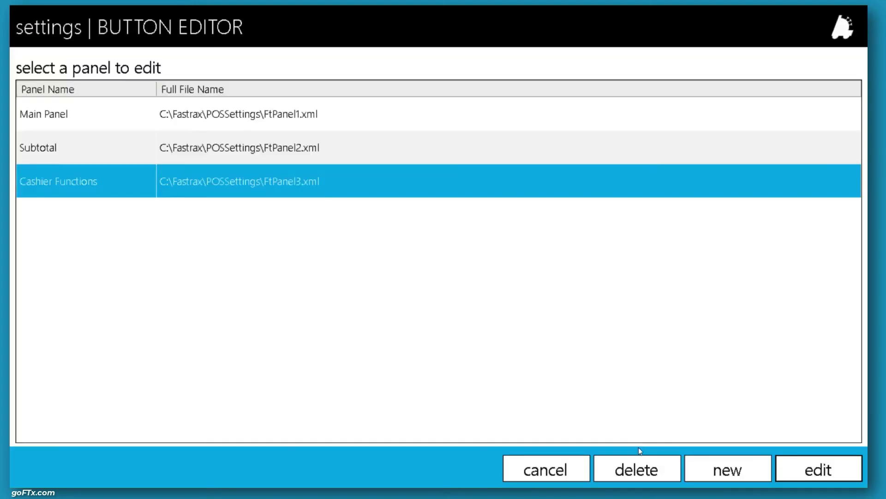
# Leave the Button Editor, use Save Panels To DB in Register Settings, then cancel out of settings.
pyautogui.click(563, 470)
pyautogui.click(800, 117)
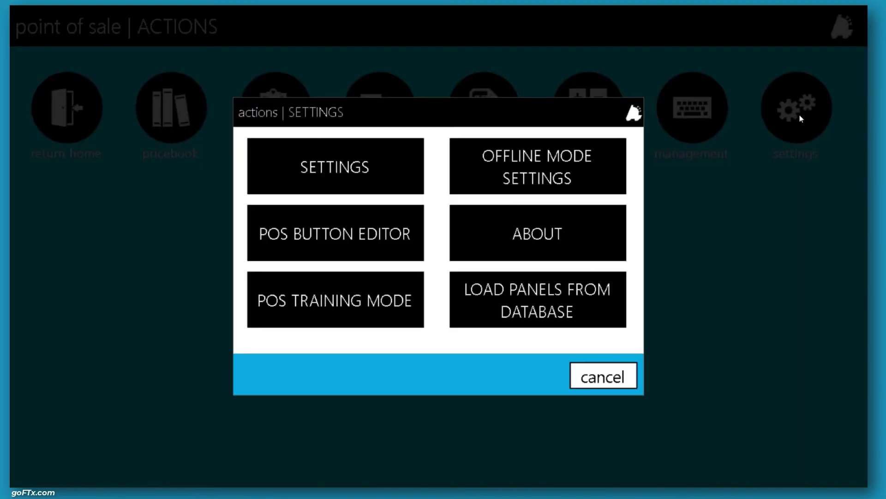
pyautogui.click(398, 169)
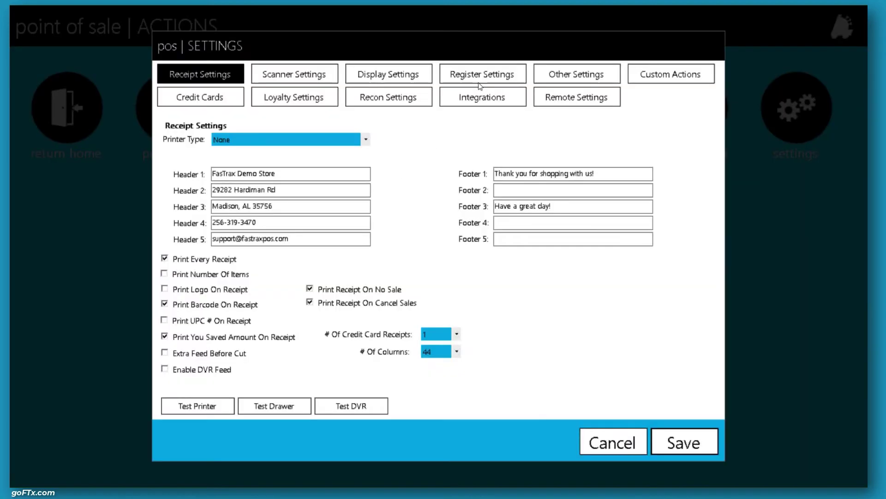
pyautogui.click(485, 74)
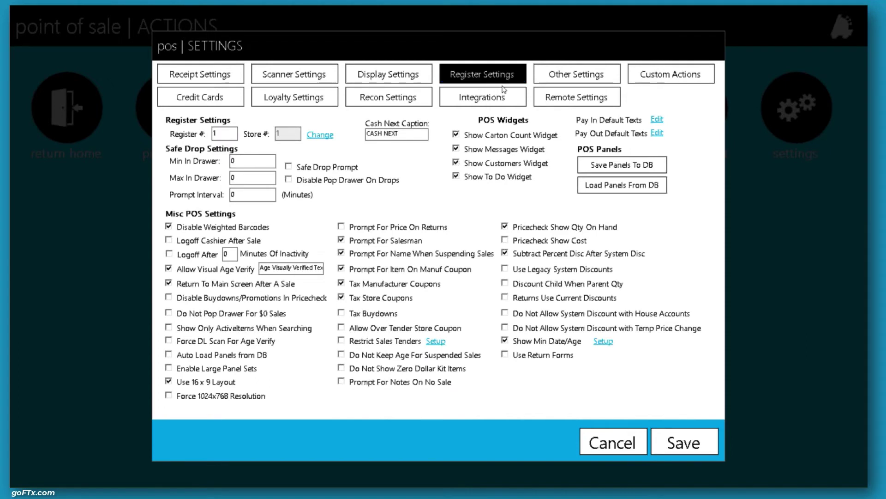
pyautogui.click(652, 162)
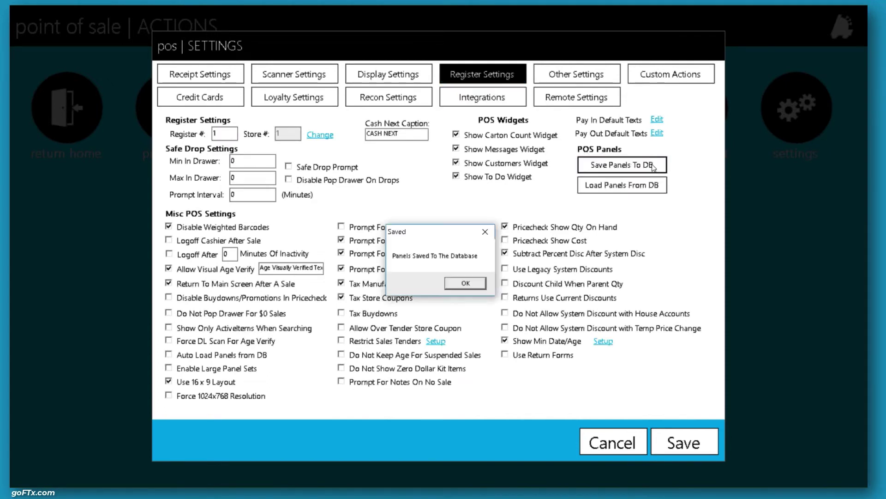
pyautogui.click(479, 287)
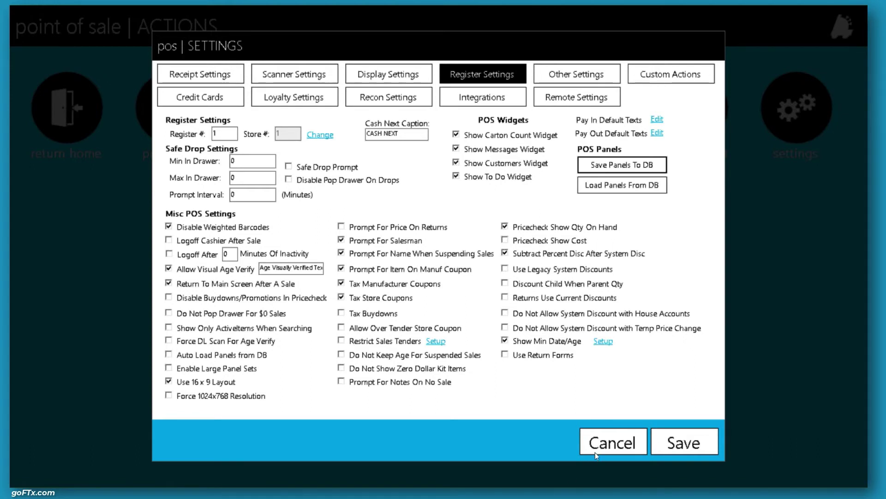
pyautogui.click(608, 445)
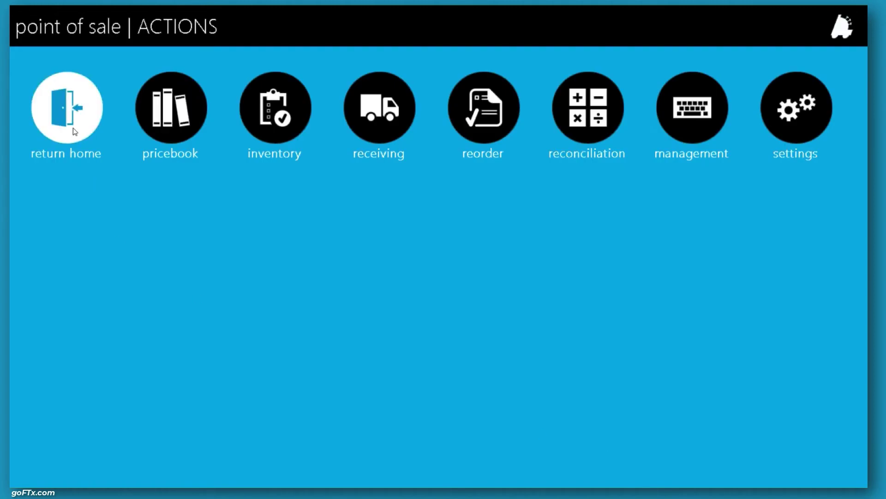
# Open the POS, press LEADER BOARD under Cashier Functions to view the Commission Report, then close it.
pyautogui.click(73, 129)
pyautogui.click(68, 100)
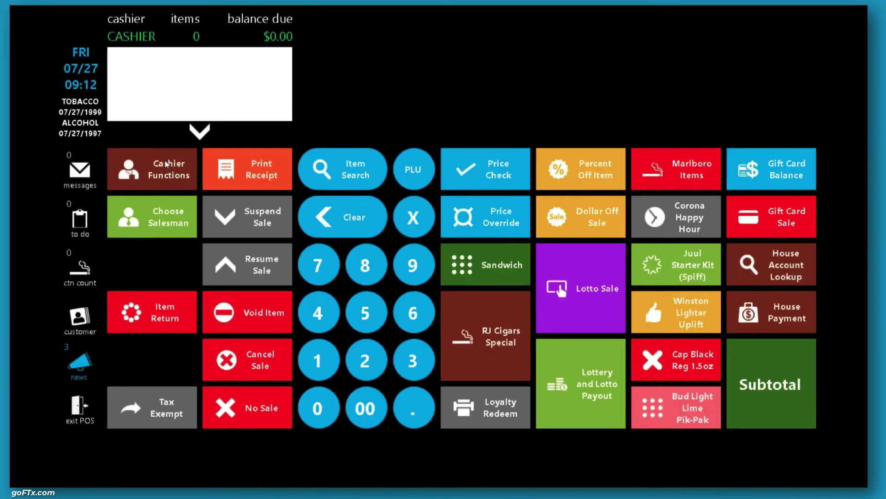
pyautogui.click(165, 161)
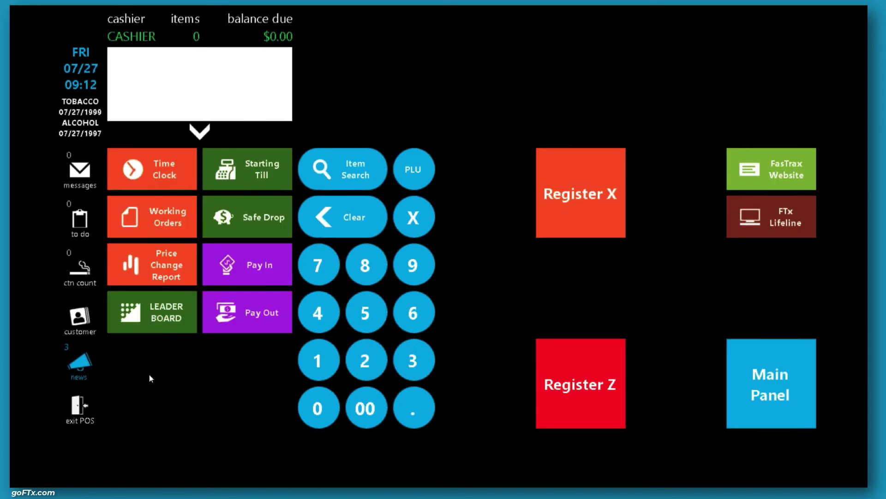
pyautogui.click(162, 306)
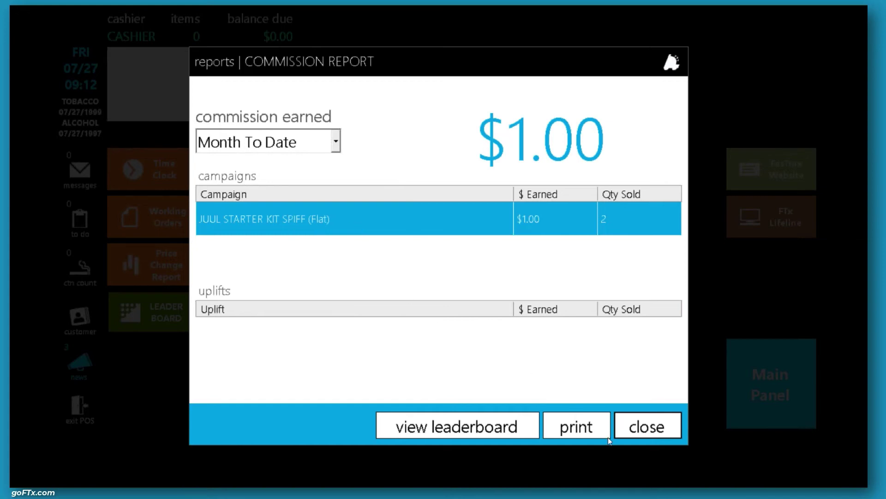
pyautogui.click(647, 428)
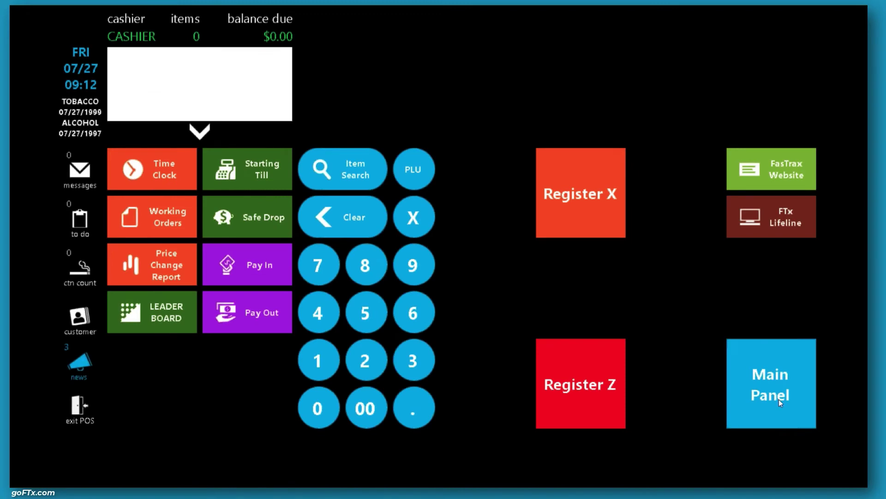
# On the main sales panel, ring up the Juul Starter Kit spiff item and mark age visually verified.
pyautogui.click(780, 381)
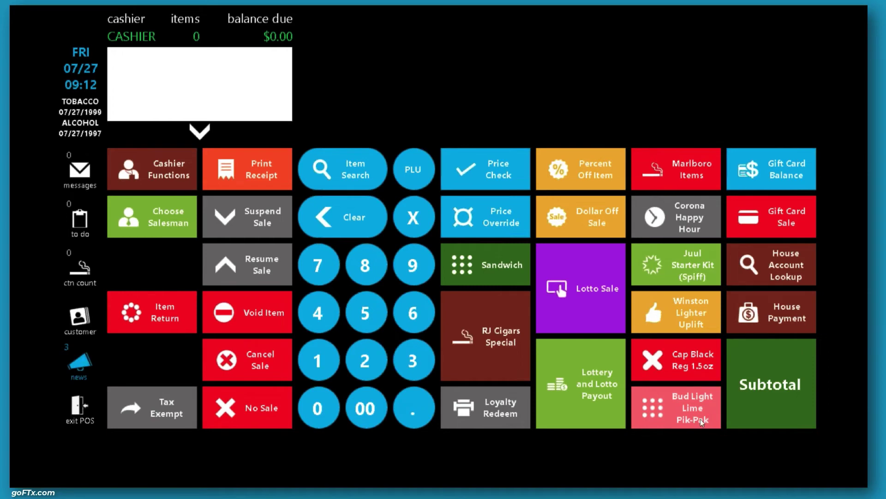
pyautogui.click(686, 265)
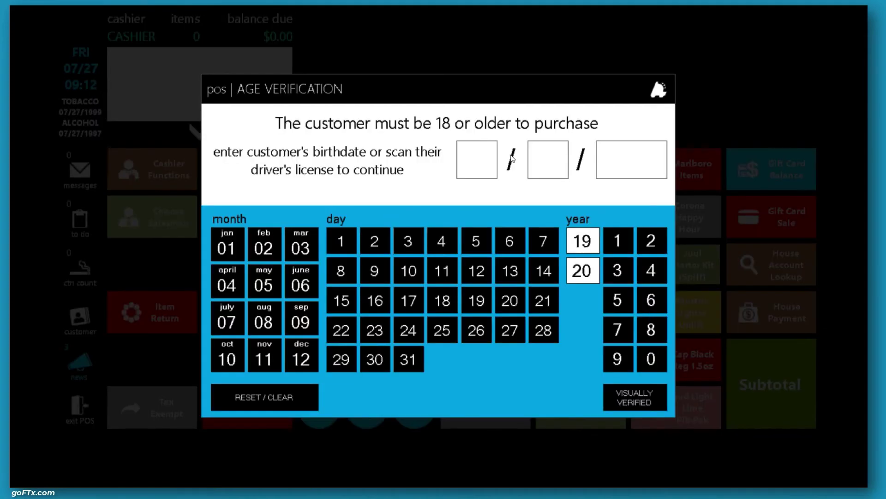
pyautogui.click(635, 397)
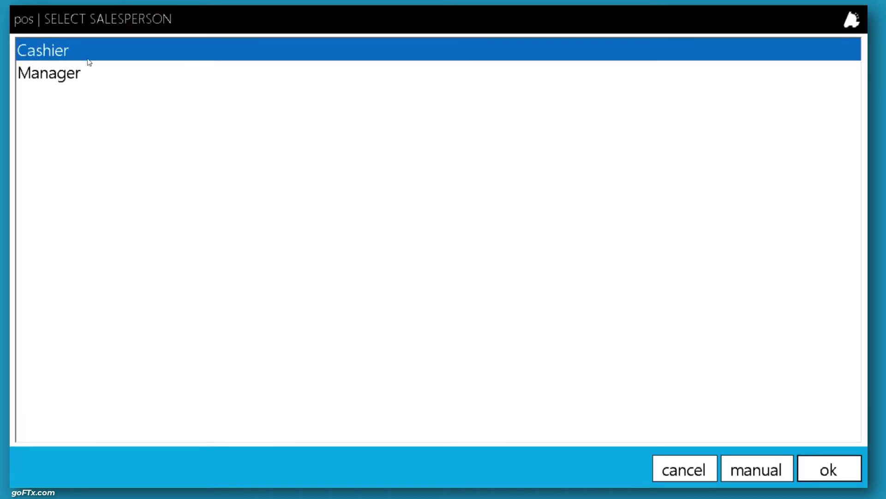
# Credit the sale to the Manager salesperson and pay the $50.59 balance in cash.
pyautogui.click(77, 73)
pyautogui.click(75, 52)
pyautogui.click(76, 67)
pyautogui.click(79, 49)
pyautogui.click(79, 69)
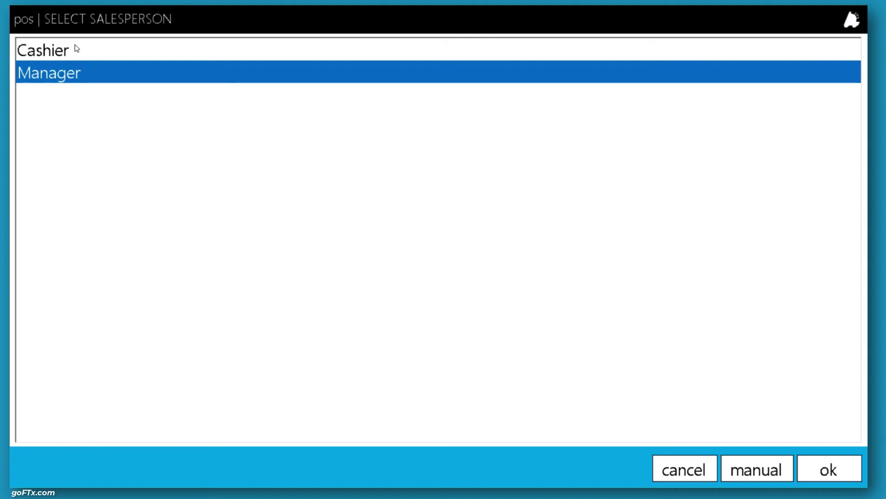
pyautogui.click(75, 49)
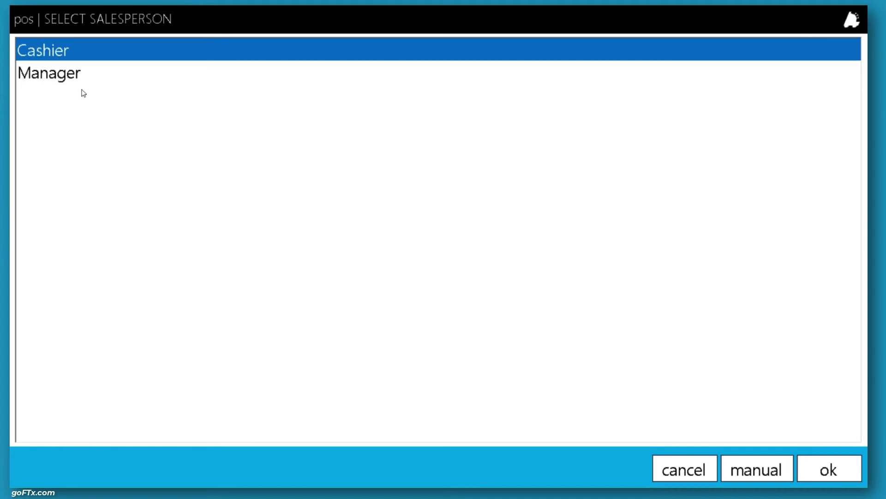
pyautogui.click(70, 74)
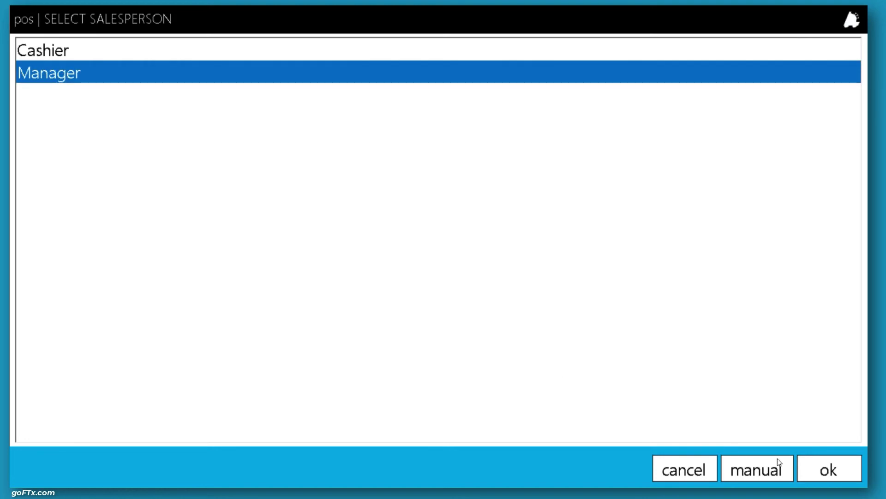
pyautogui.click(838, 480)
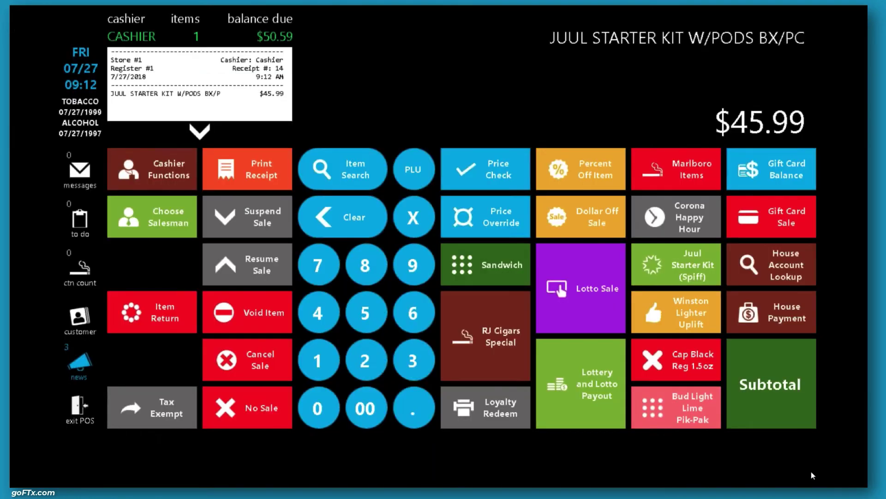
pyautogui.click(776, 379)
pyautogui.click(495, 219)
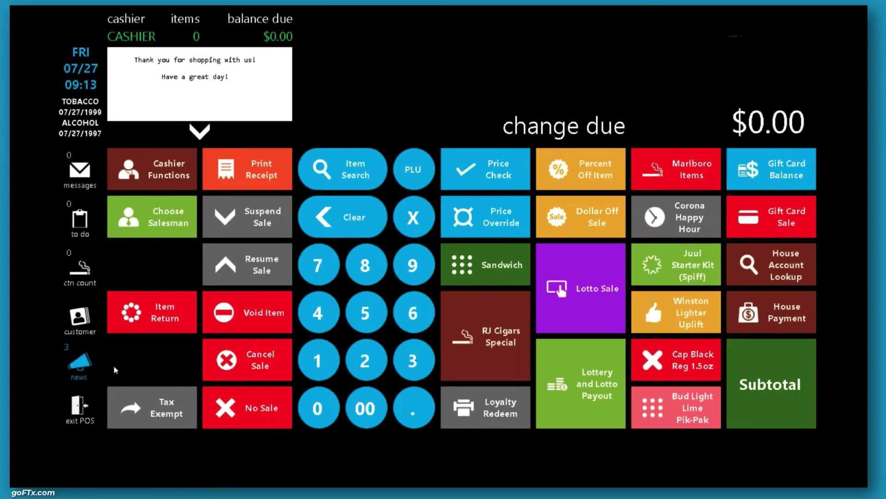
# Clock the cashier out through the time clock keypad.
pyautogui.click(86, 409)
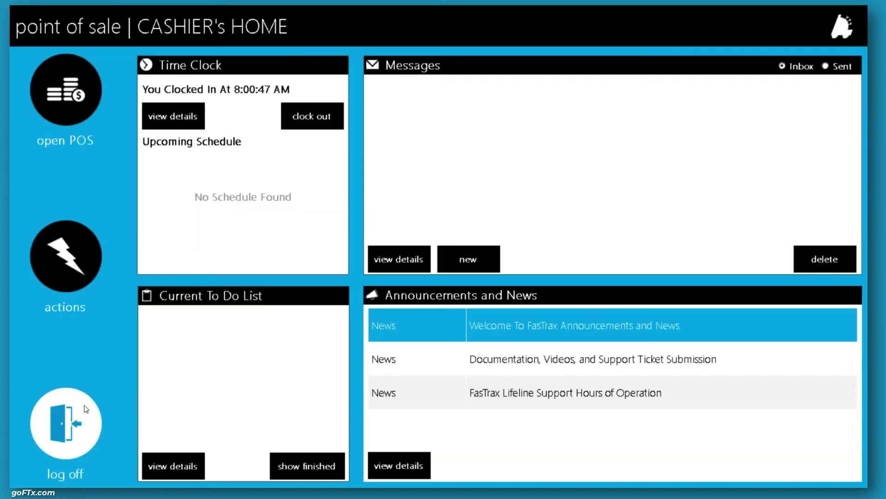
pyautogui.click(315, 118)
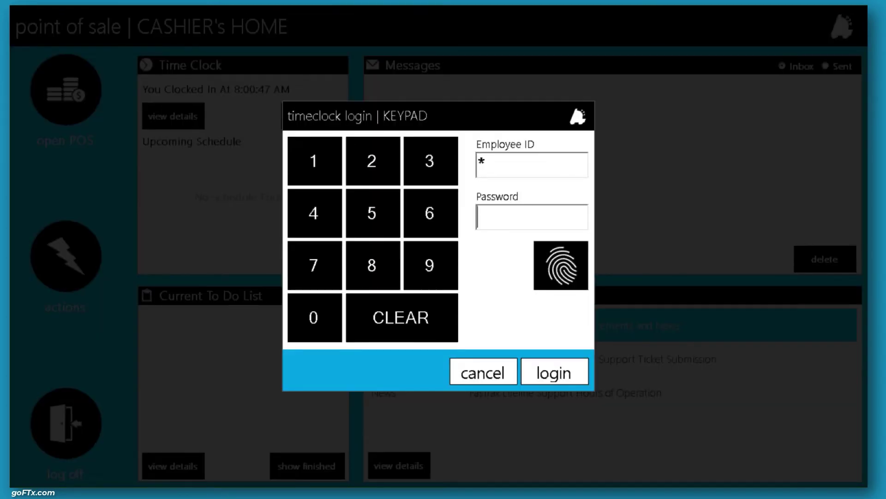
pyautogui.click(560, 371)
pyautogui.click(555, 153)
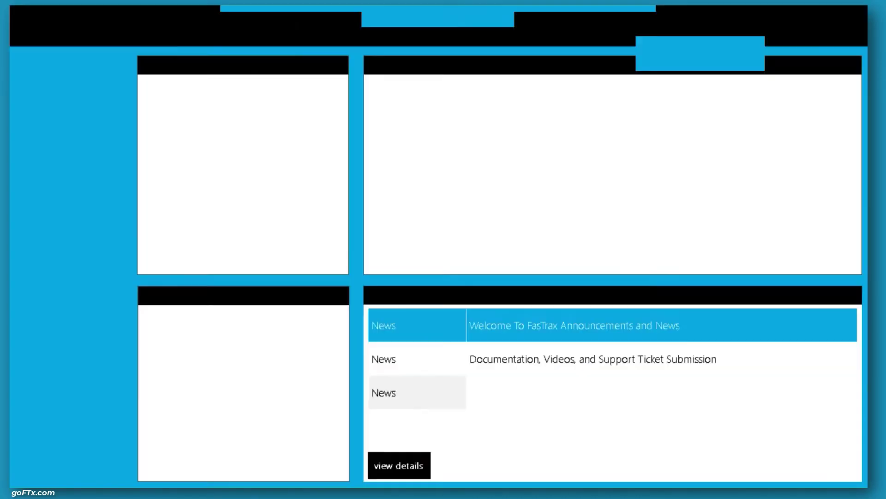
# As the manager, sell a visually verified Juul Starter Kit for $50.59 cash.
pyautogui.click(79, 92)
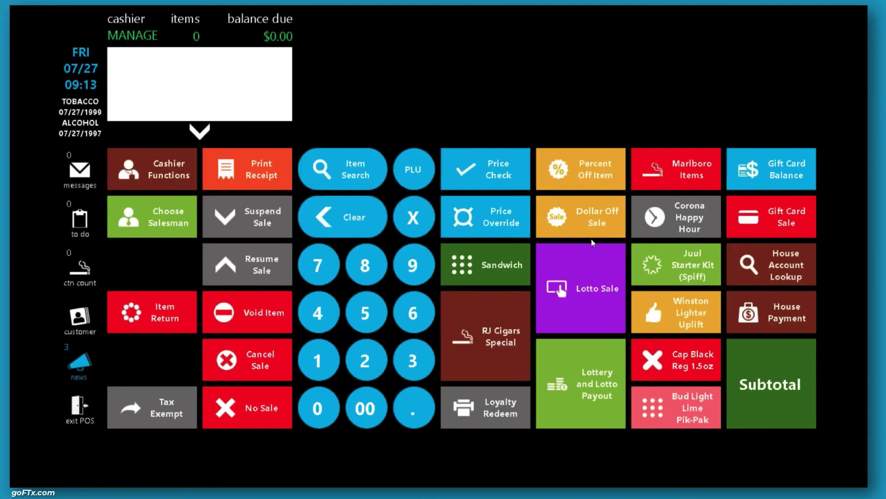
pyautogui.click(684, 269)
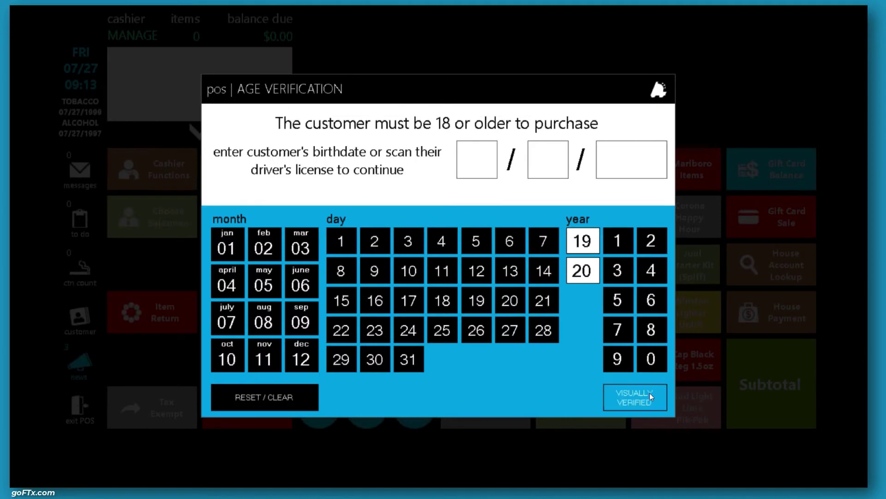
pyautogui.click(650, 392)
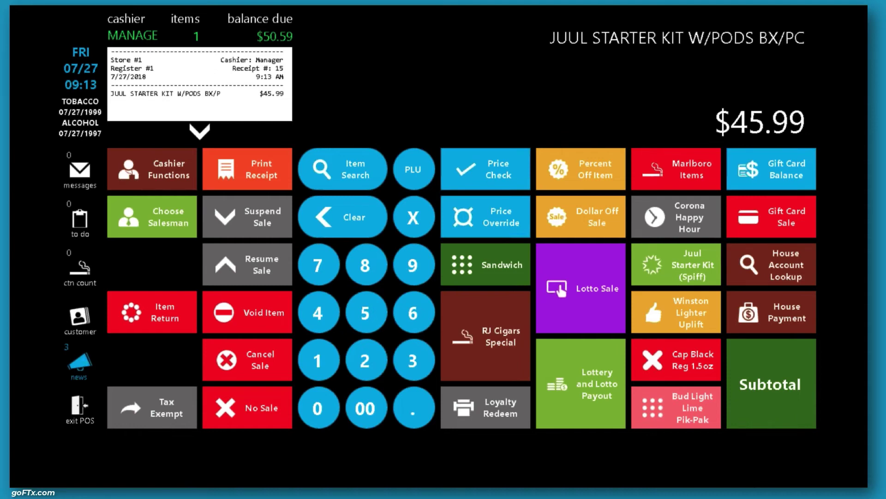
pyautogui.click(758, 402)
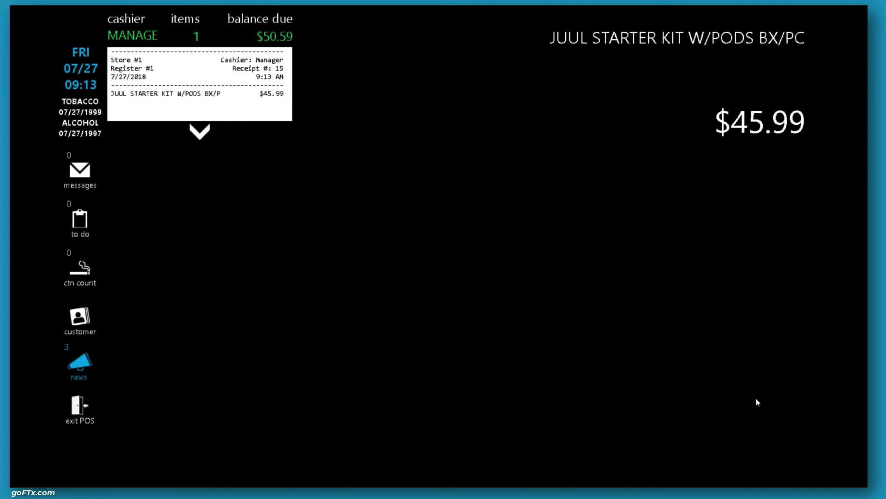
pyautogui.click(480, 238)
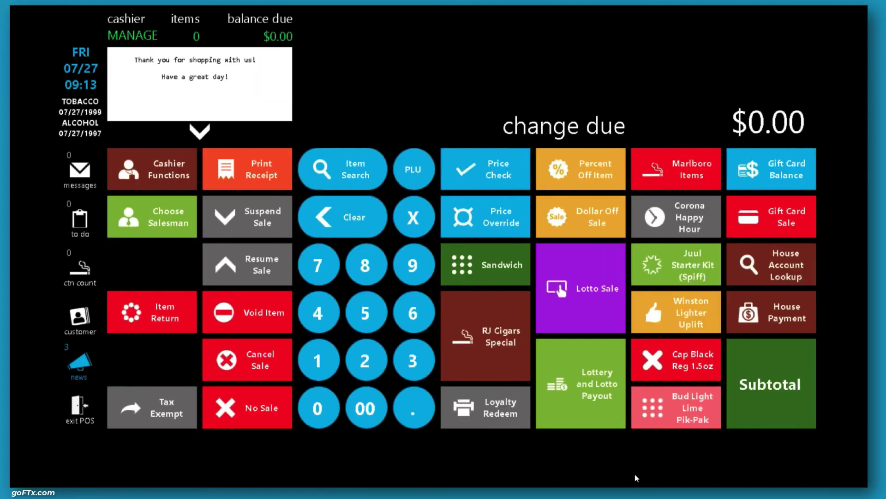
pyautogui.click(78, 415)
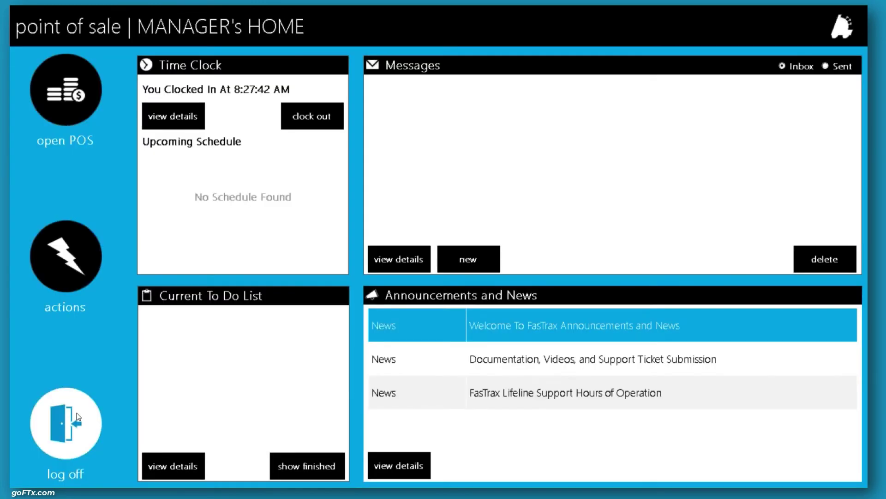
# Log the manager off and clock the cashier in using the cashier's employee ID.
pyautogui.click(79, 417)
pyautogui.click(266, 220)
pyautogui.write('4')
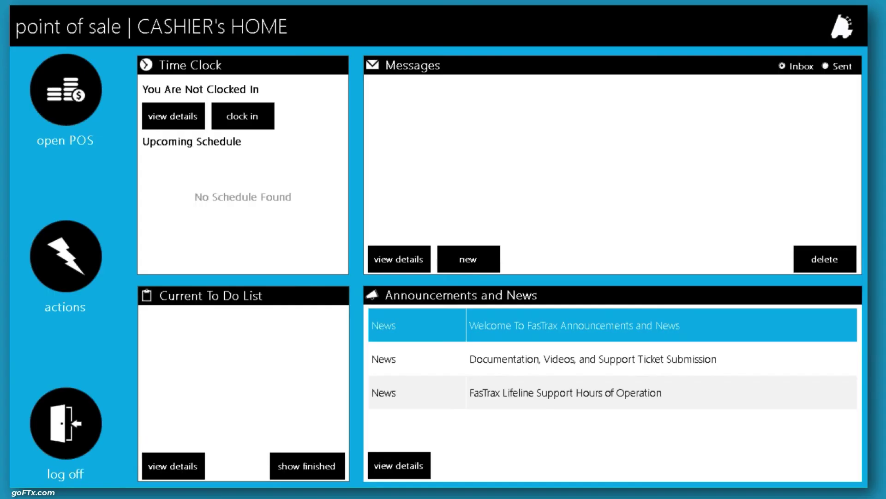
pyautogui.click(251, 111)
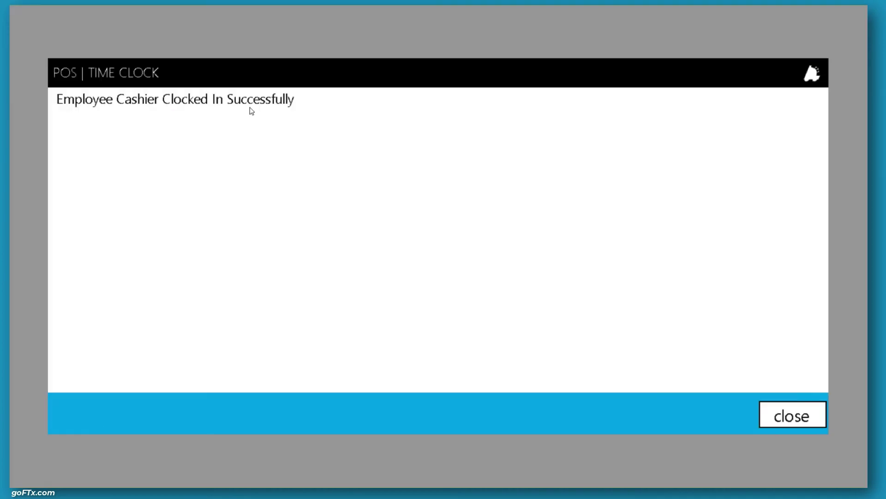
pyautogui.click(797, 411)
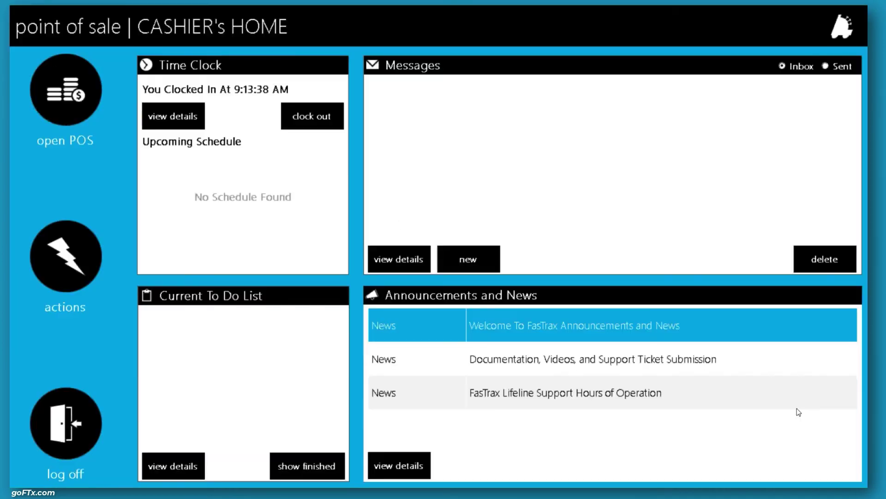
# Sell one SPECIAL K BAR ML CHOC CHP, credited to Cashier, for $1.86 cash.
pyautogui.click(62, 91)
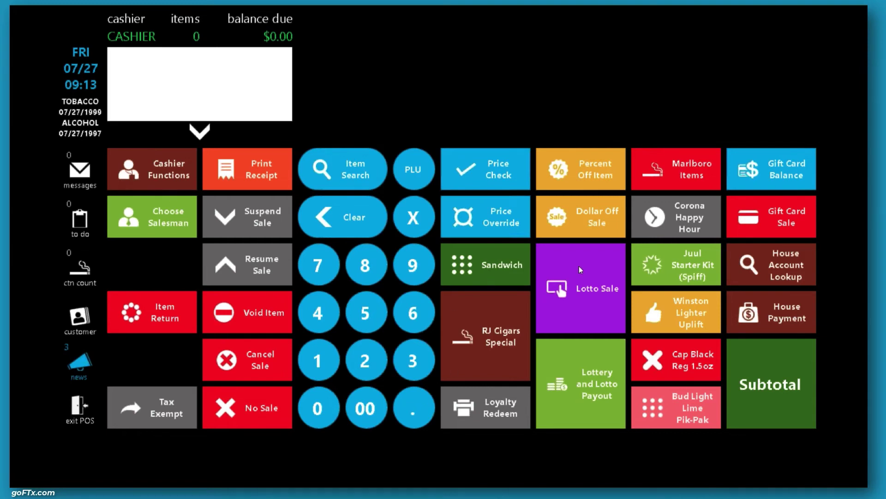
pyautogui.click(370, 168)
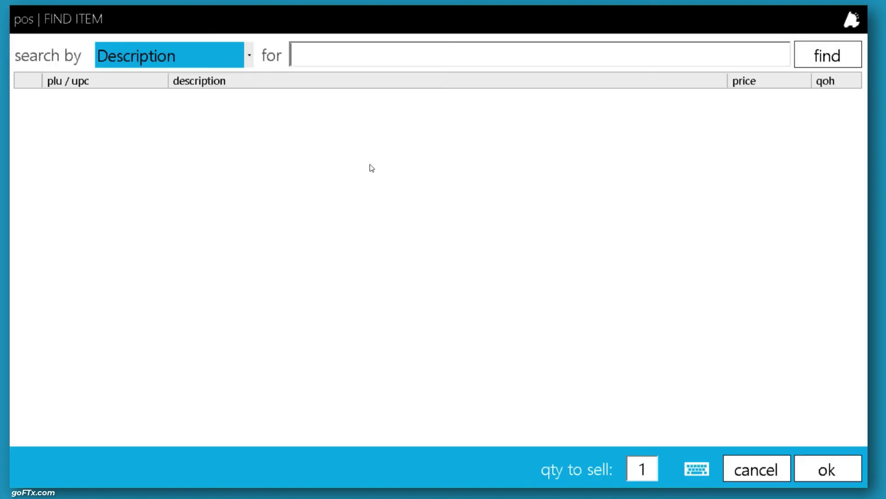
pyautogui.write('special k')
pyautogui.press('Return')
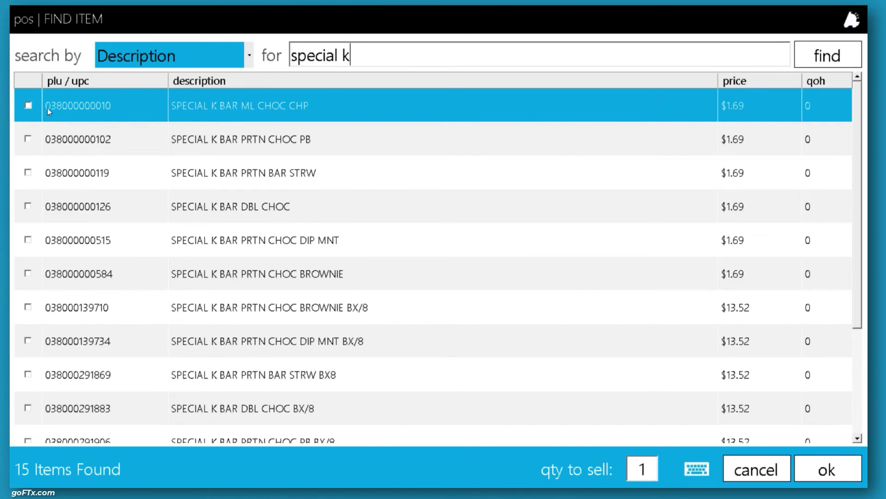
pyautogui.click(838, 475)
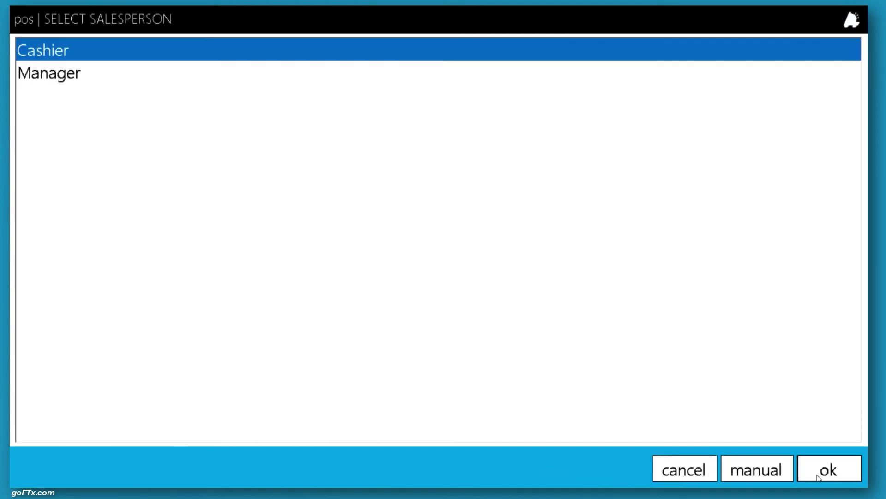
pyautogui.click(53, 74)
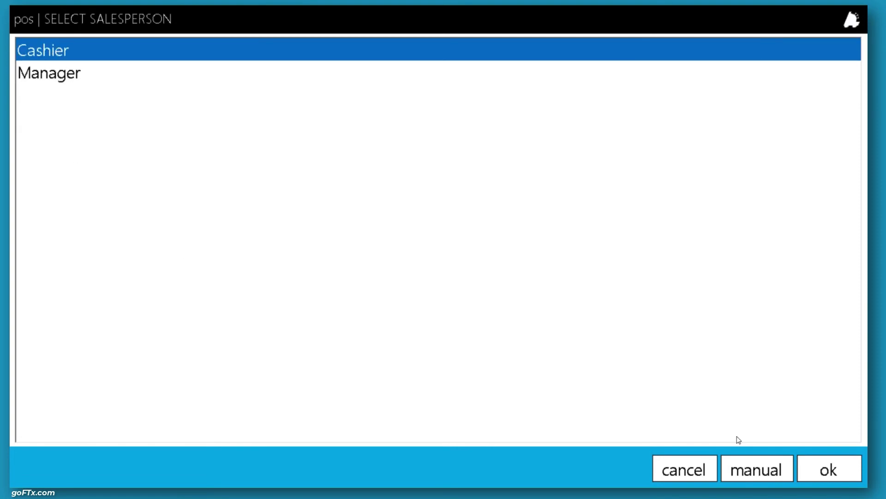
pyautogui.click(834, 469)
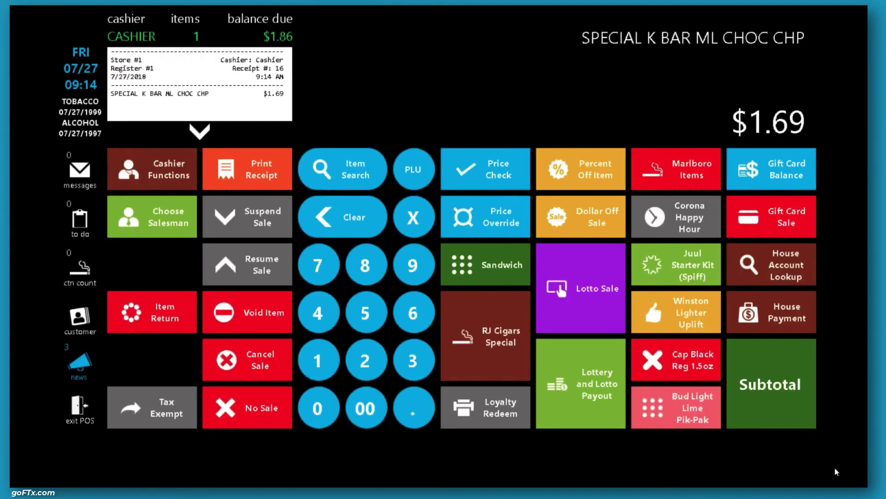
pyautogui.click(780, 377)
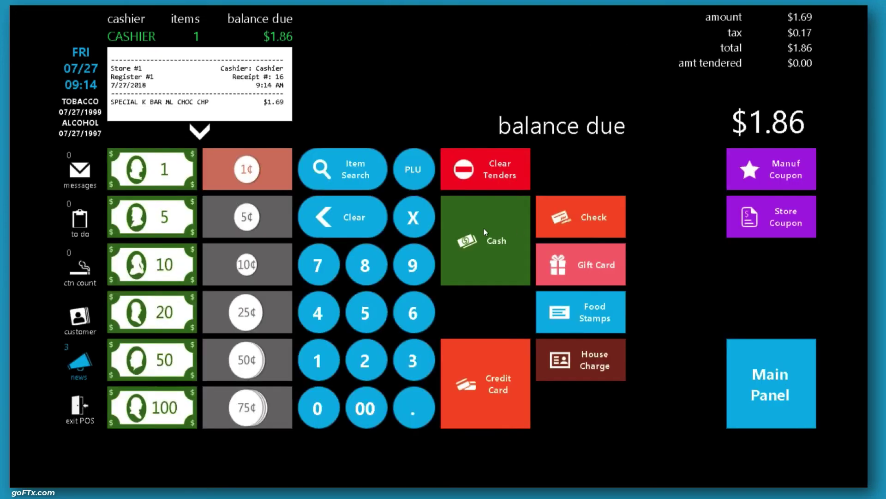
pyautogui.click(484, 232)
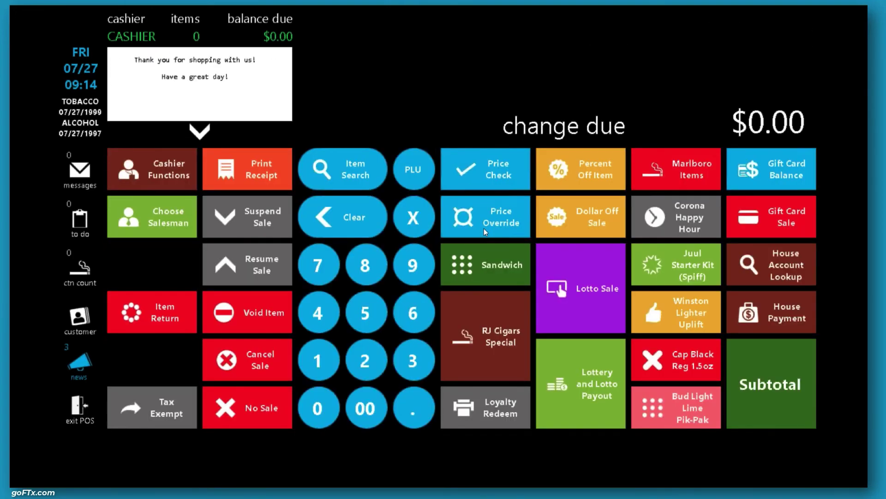
# Sell 5 SPECIAL K BAR PRTN CHOC PB bars credited to Manager and tender payment.
pyautogui.click(343, 174)
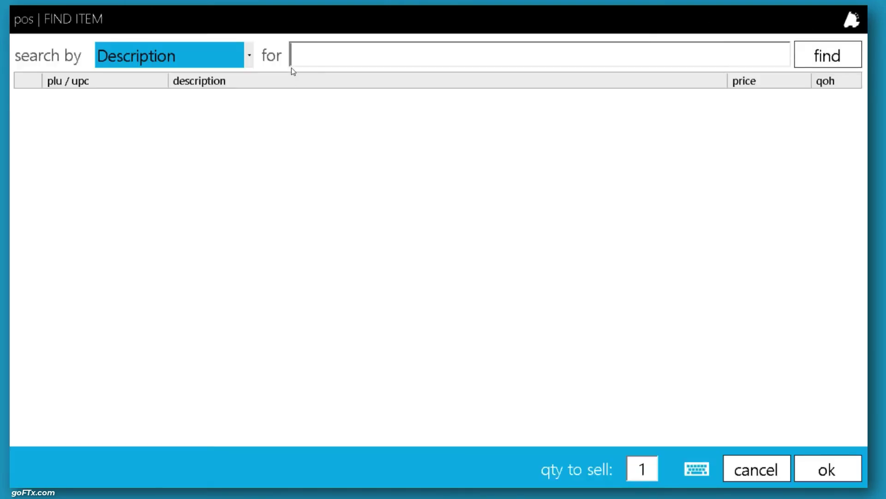
pyautogui.write('special k')
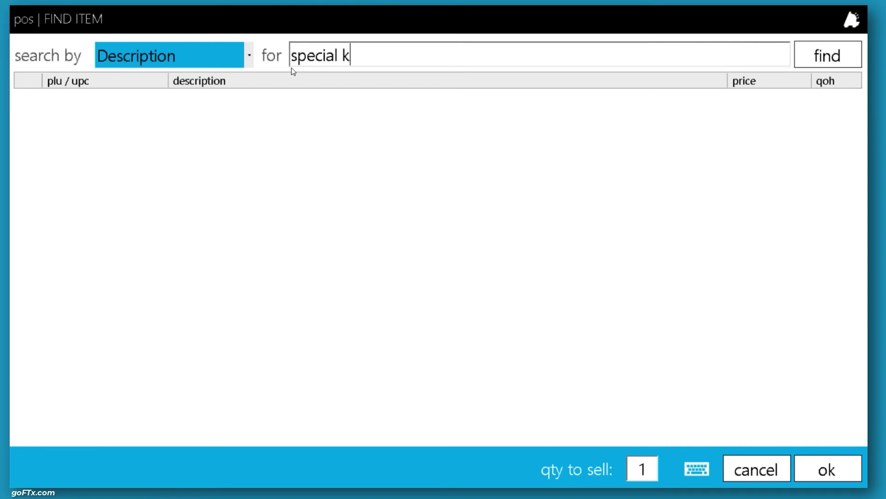
pyautogui.click(814, 60)
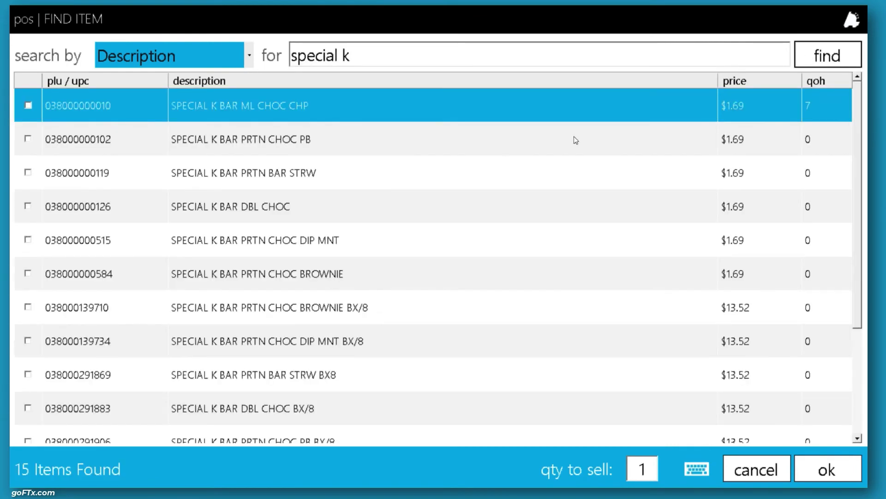
pyautogui.click(276, 141)
pyautogui.click(630, 468)
pyautogui.write('5')
pyautogui.click(830, 470)
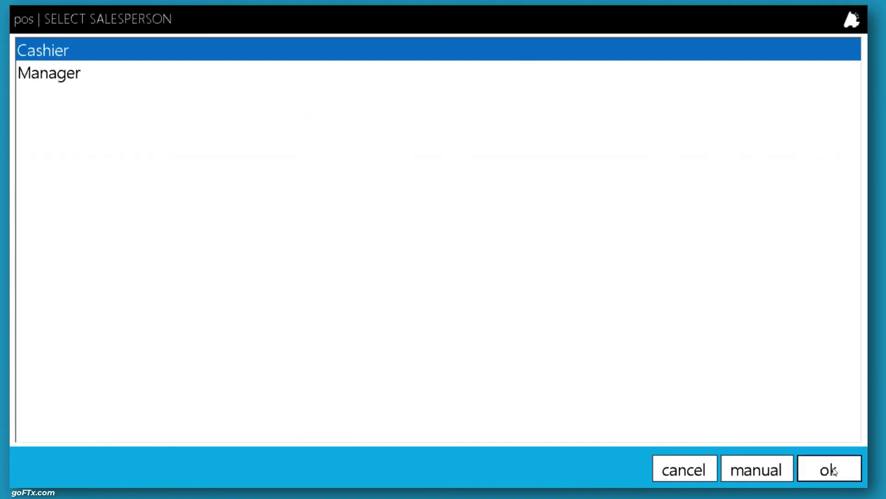
pyautogui.click(83, 74)
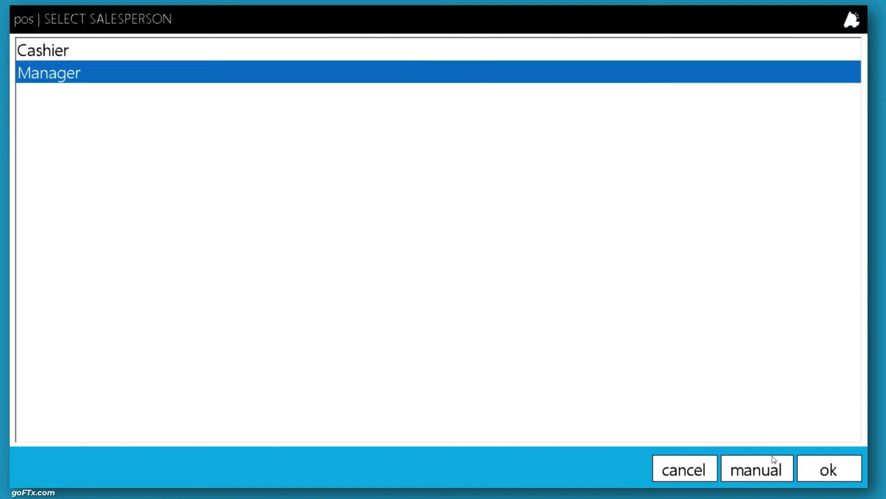
pyautogui.click(825, 470)
pyautogui.click(781, 375)
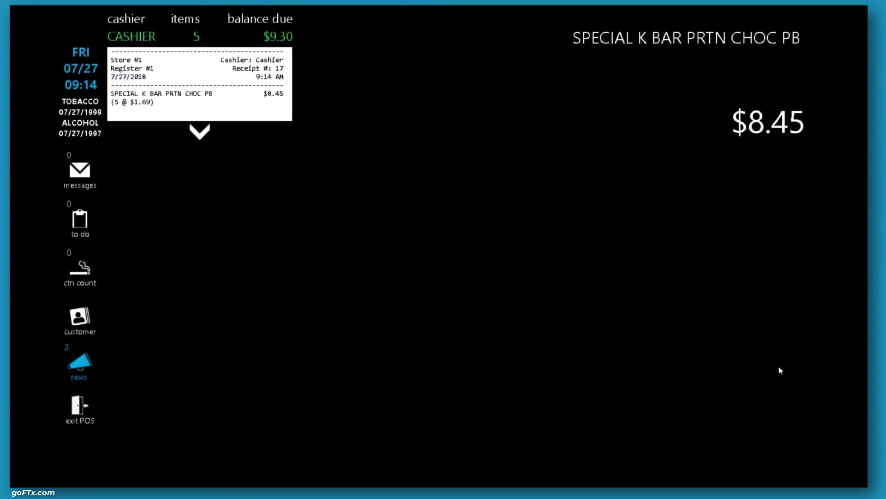
pyautogui.click(555, 377)
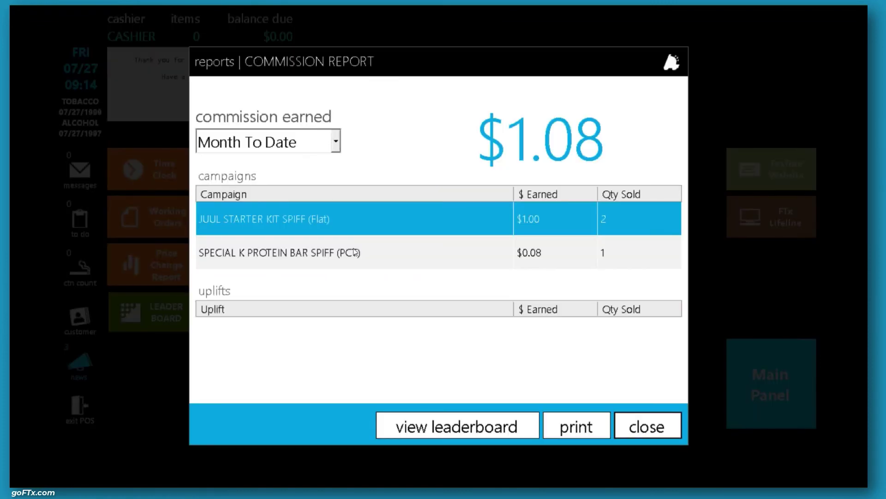
# Inspect the SPECIAL K PROTEIN BAR and JUUL STARTER KIT spiff rows in the commission report.
pyautogui.click(356, 252)
pyautogui.click(358, 223)
pyautogui.click(358, 254)
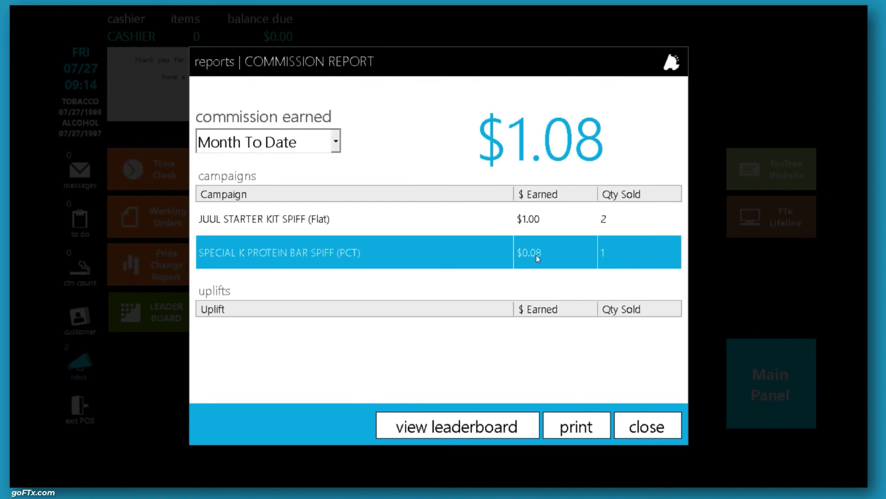
pyautogui.click(378, 218)
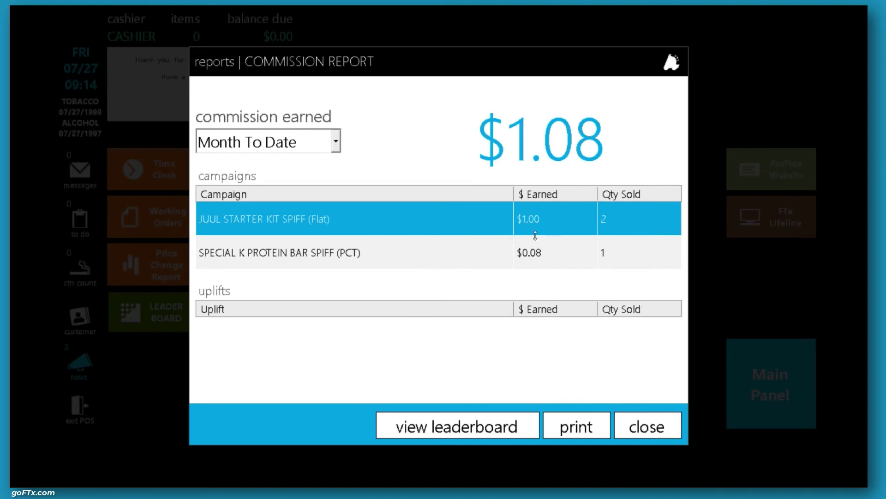
# Switch the commission earned period to Last 7 Days, then settle on Today.
pyautogui.click(335, 142)
pyautogui.click(295, 181)
pyautogui.click(301, 148)
pyautogui.click(286, 166)
pyautogui.click(305, 144)
pyautogui.click(280, 143)
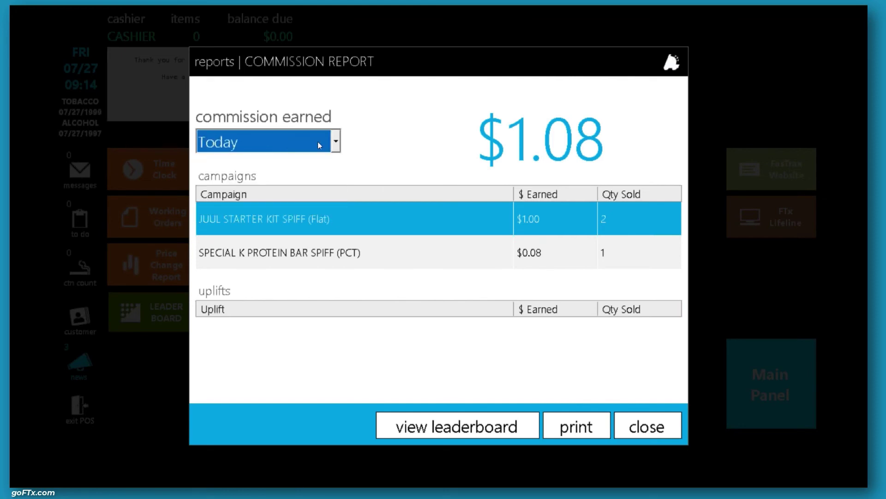
# View the JUUL STARTER KIT SPIFF commission leaderboard, then close it.
pyautogui.click(448, 426)
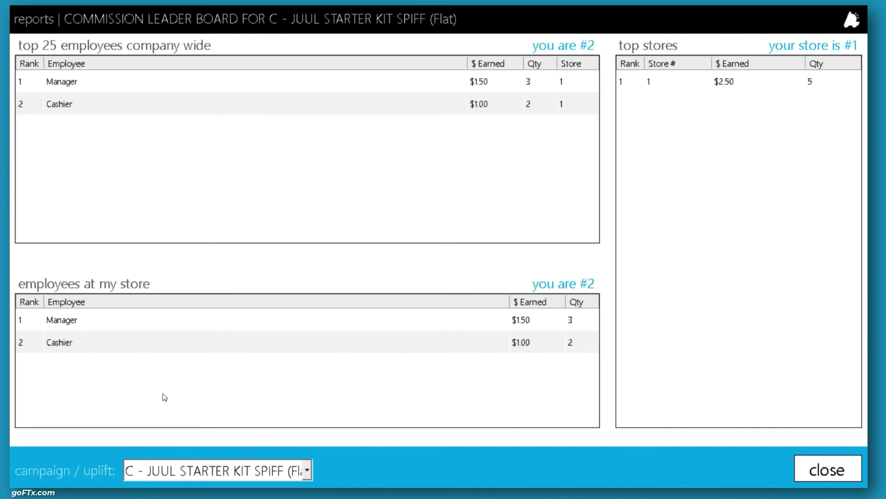
pyautogui.click(179, 468)
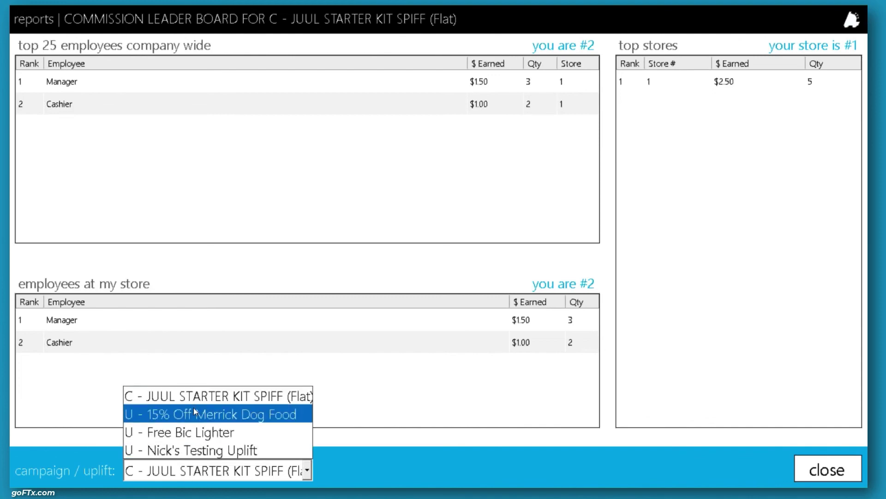
pyautogui.click(277, 476)
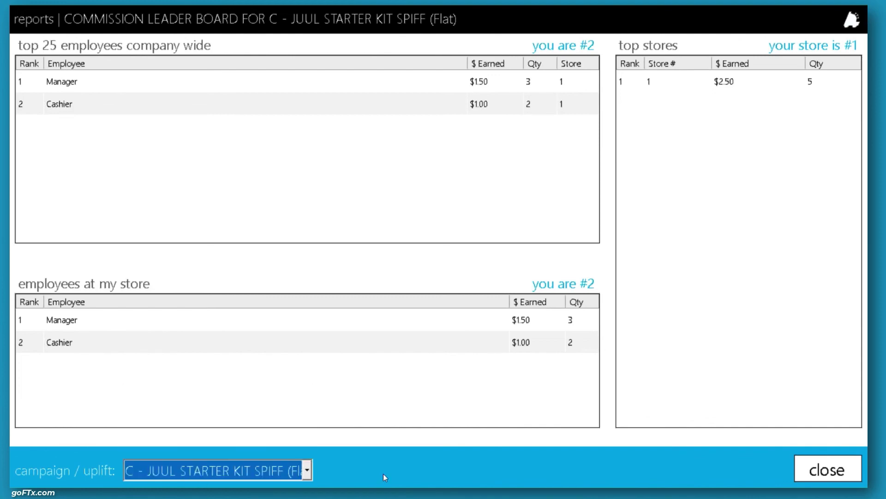
pyautogui.click(842, 468)
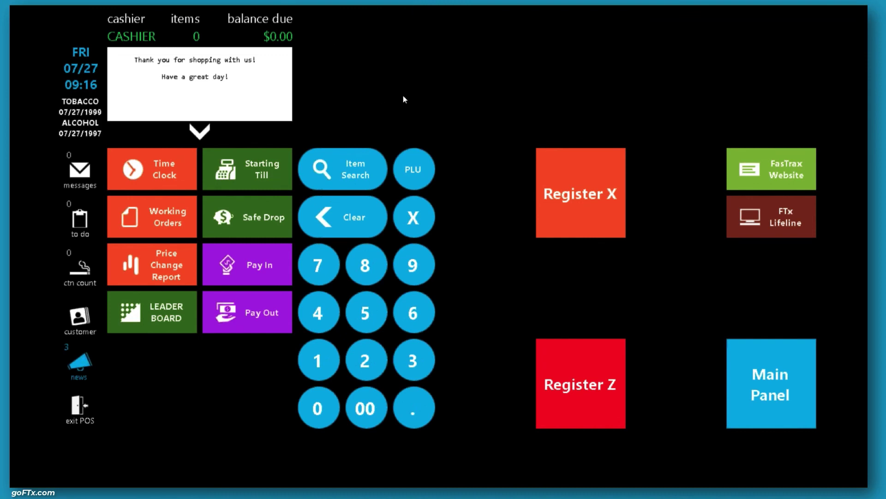
# Exit the POS and log the cashier off to return to Director.
pyautogui.click(90, 406)
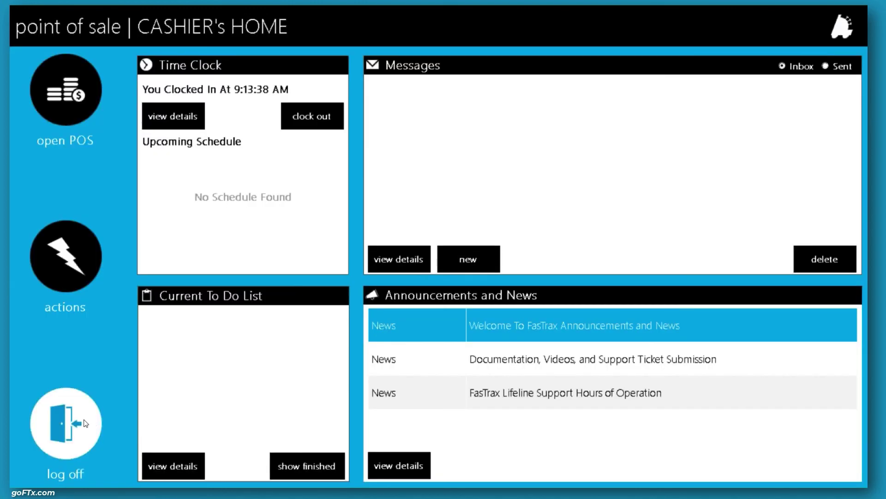
pyautogui.click(69, 415)
pyautogui.click(636, 218)
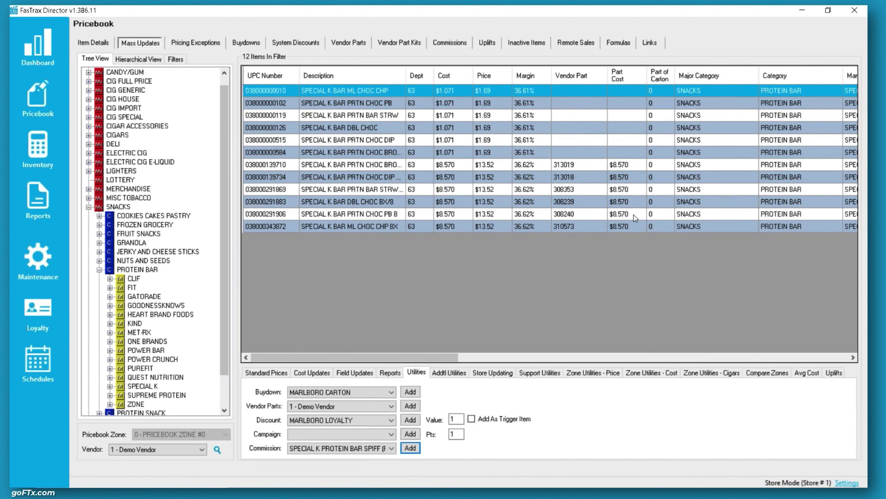
# Preview the Commission Sales Report grouped by store for today's date range.
pyautogui.click(33, 38)
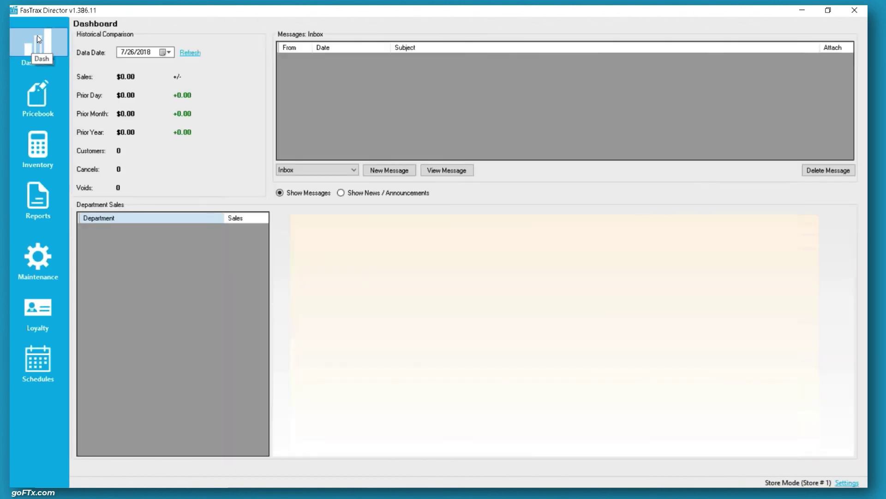
pyautogui.click(43, 203)
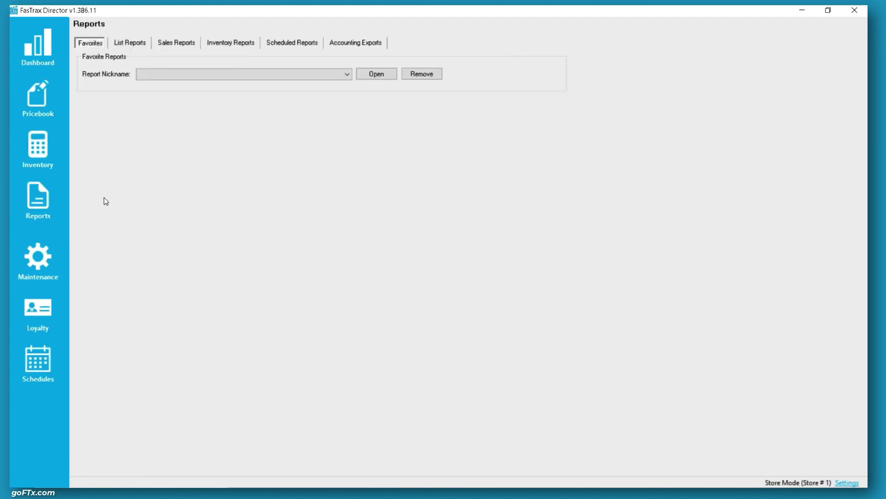
pyautogui.click(181, 42)
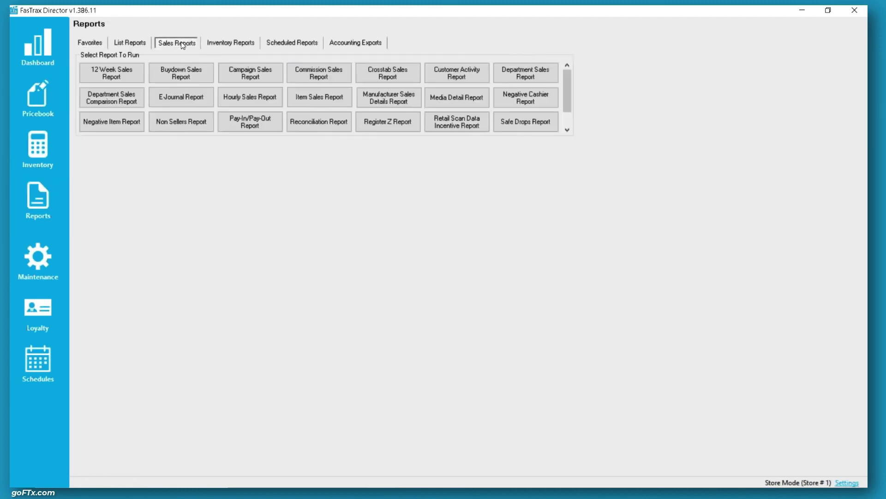
pyautogui.click(328, 77)
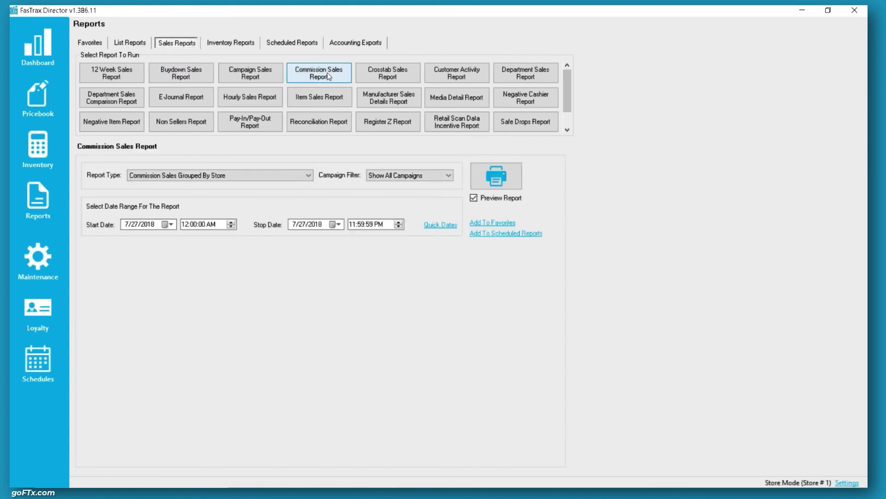
pyautogui.click(457, 225)
pyautogui.click(525, 364)
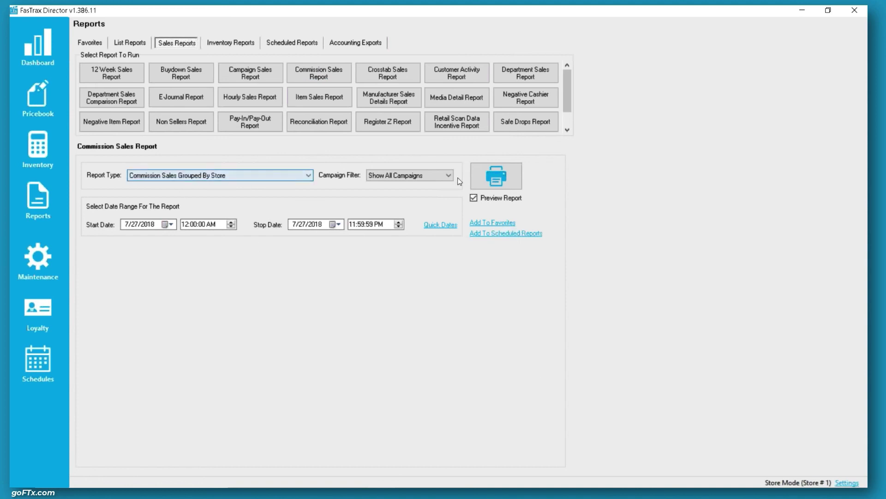
pyautogui.click(490, 176)
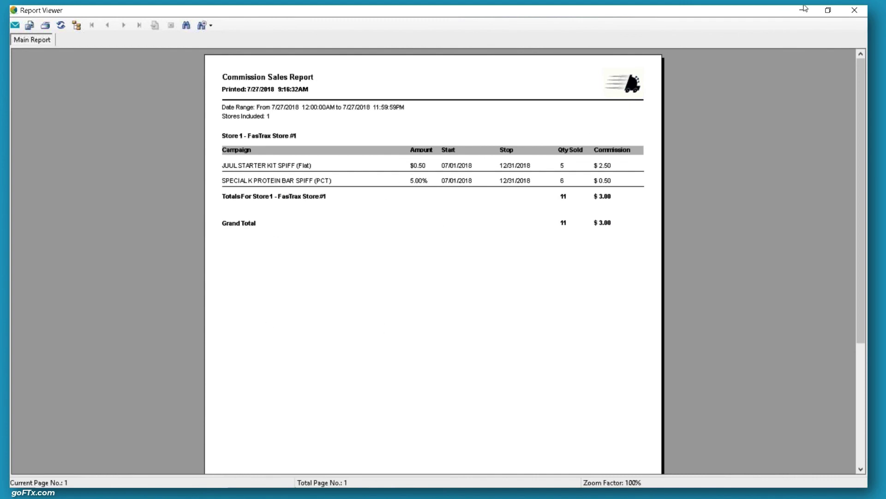
# Preview the Commission Sales Report grouped by employee.
pyautogui.click(854, 10)
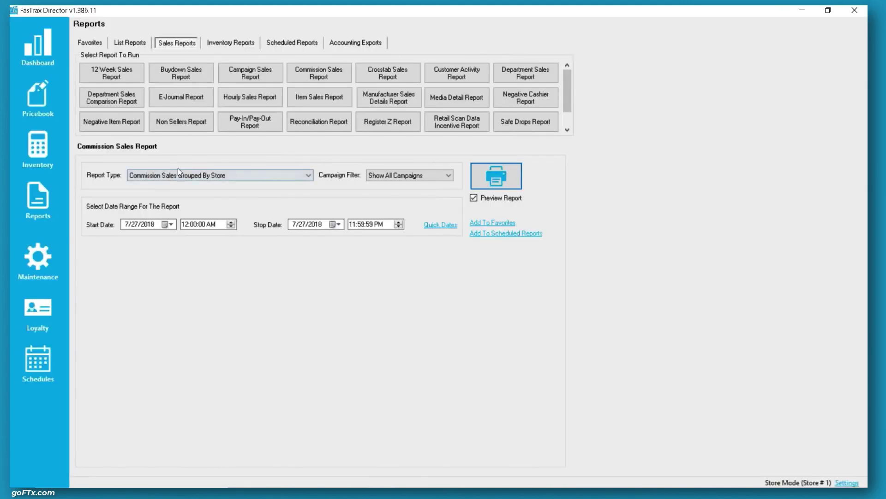
pyautogui.click(188, 184)
pyautogui.click(191, 199)
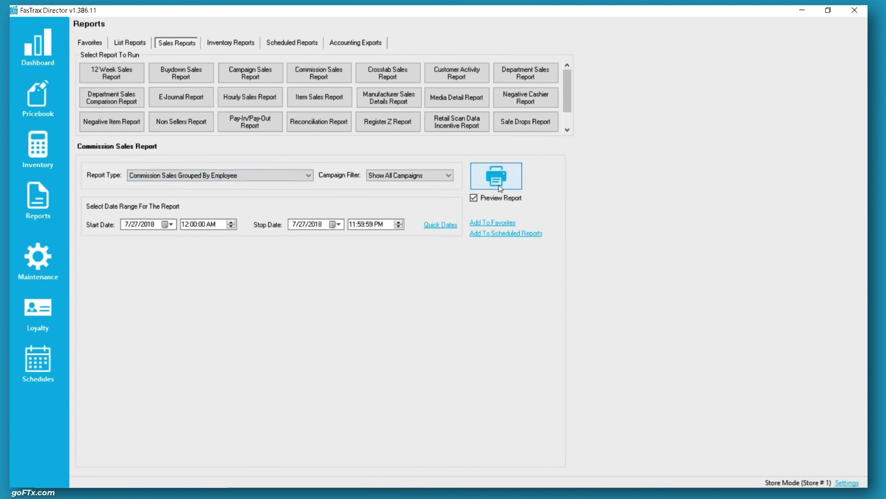
pyautogui.click(502, 180)
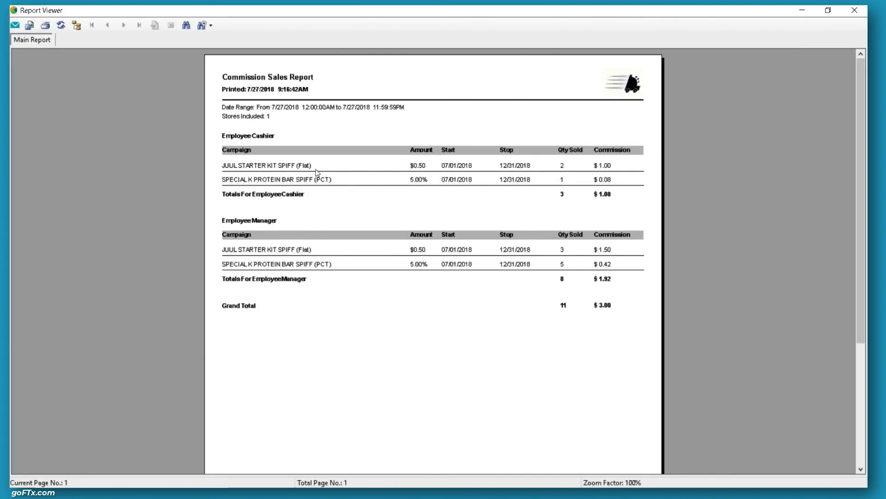
# Preview it grouped by store and employee, then set Campaign Filter to Filter By Campaign.
pyautogui.click(855, 10)
pyautogui.click(212, 181)
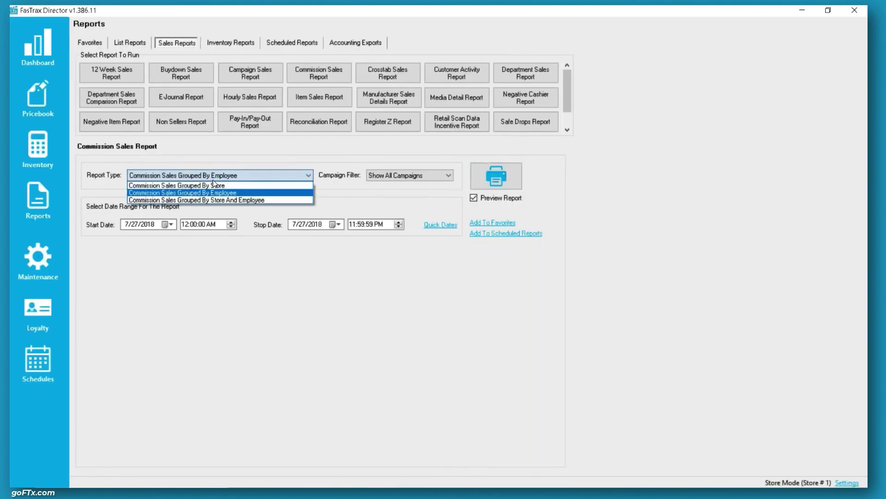
pyautogui.click(233, 201)
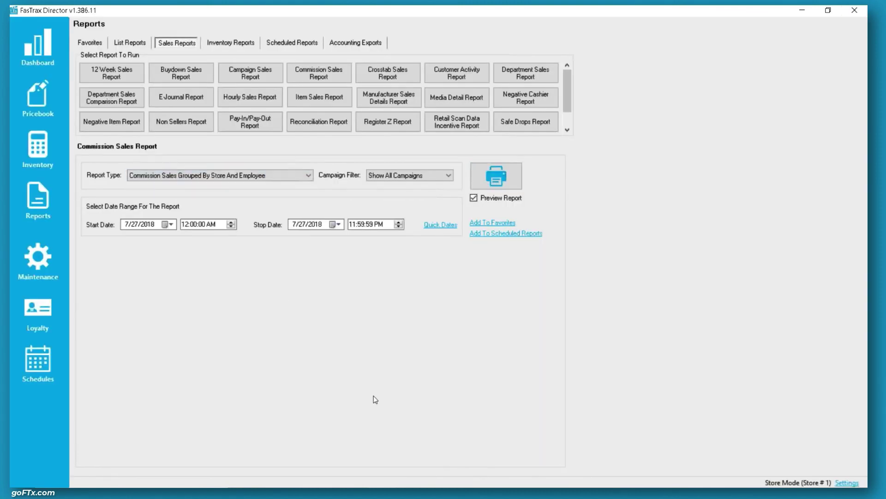
pyautogui.click(494, 178)
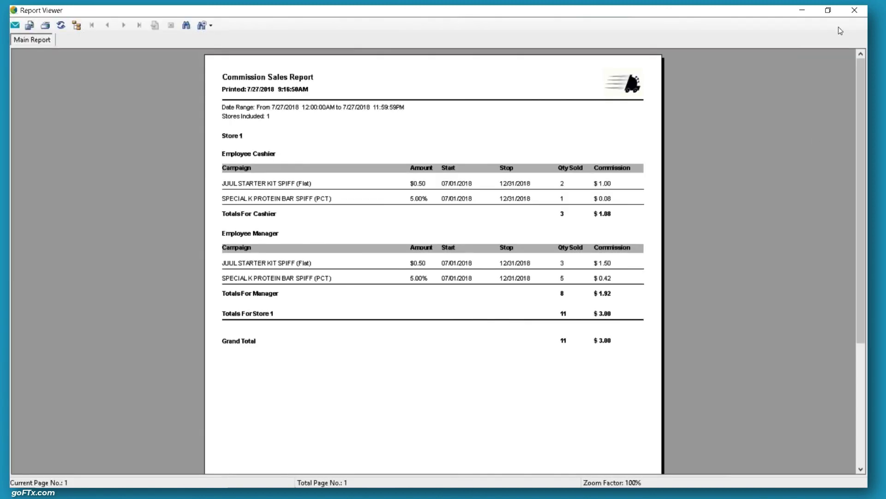
pyautogui.click(856, 10)
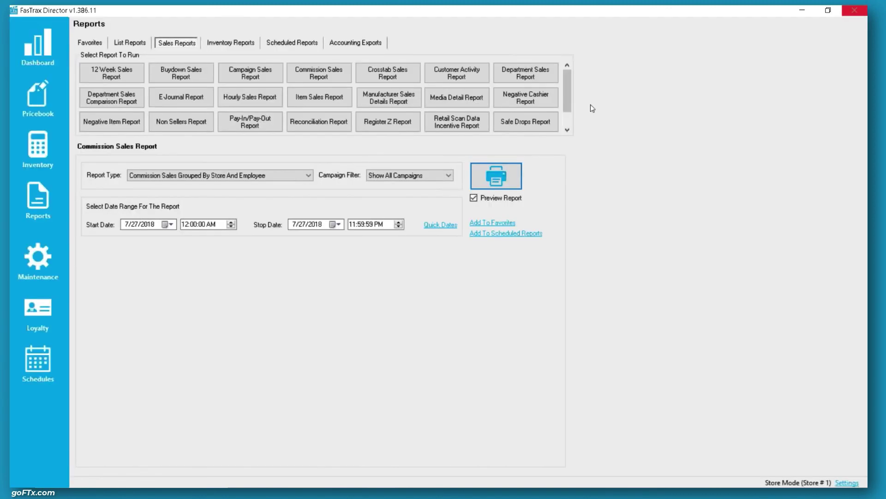
pyautogui.click(392, 176)
pyautogui.click(398, 190)
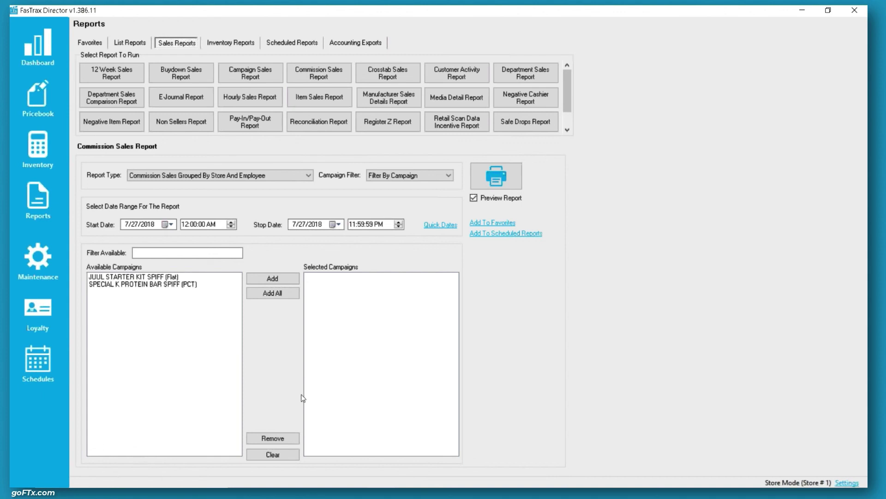
pyautogui.click(41, 51)
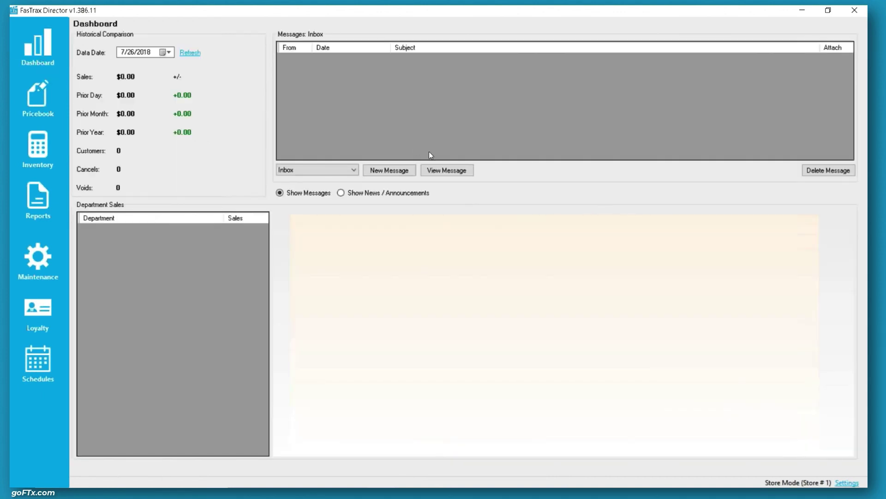